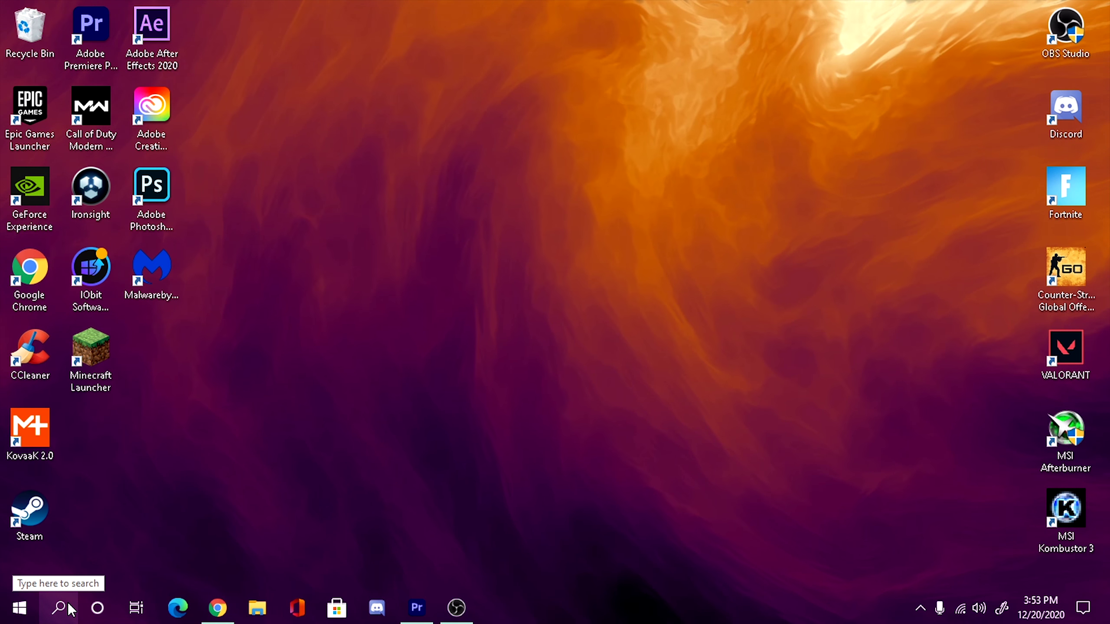
Search Windows for Game Mode, open the Game Mode settings and switch the Game Mode toggle
click(69, 610)
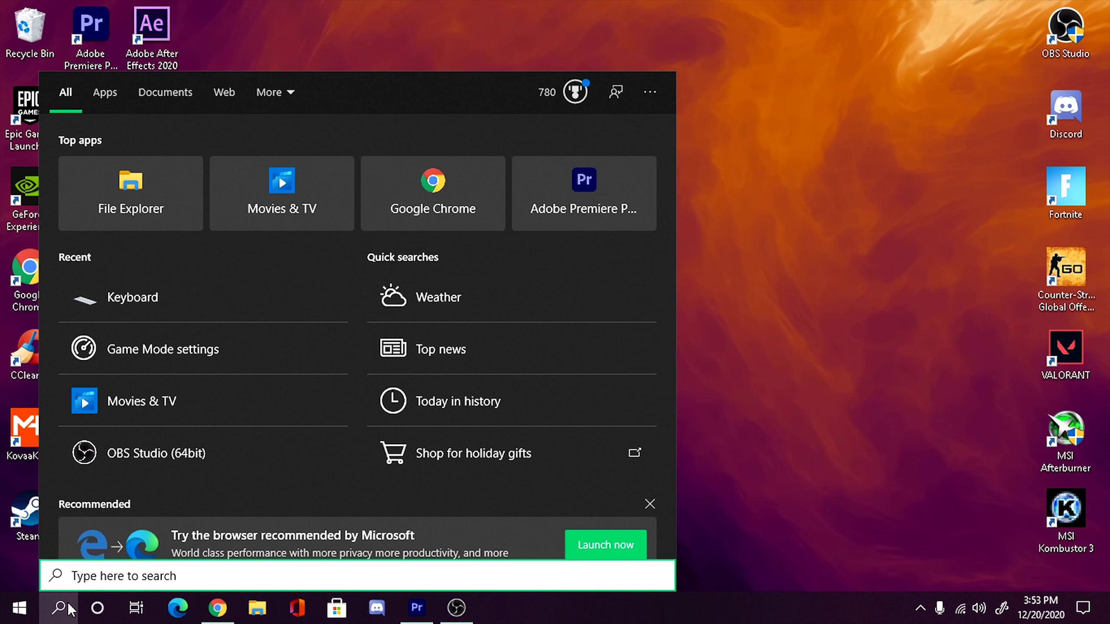
text(Game m)
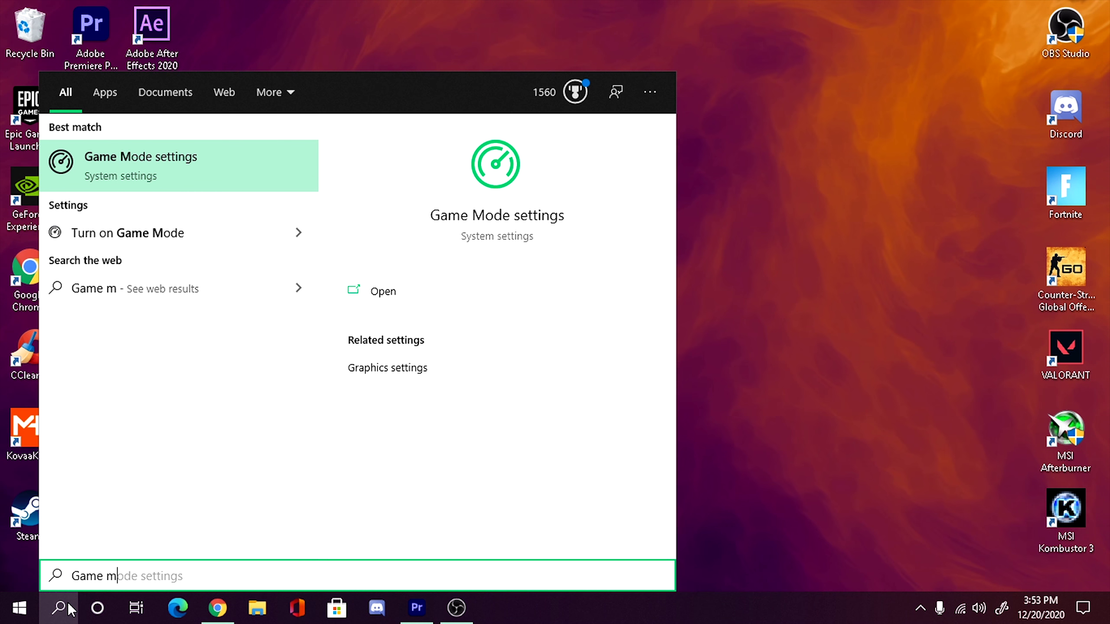
text(ode)
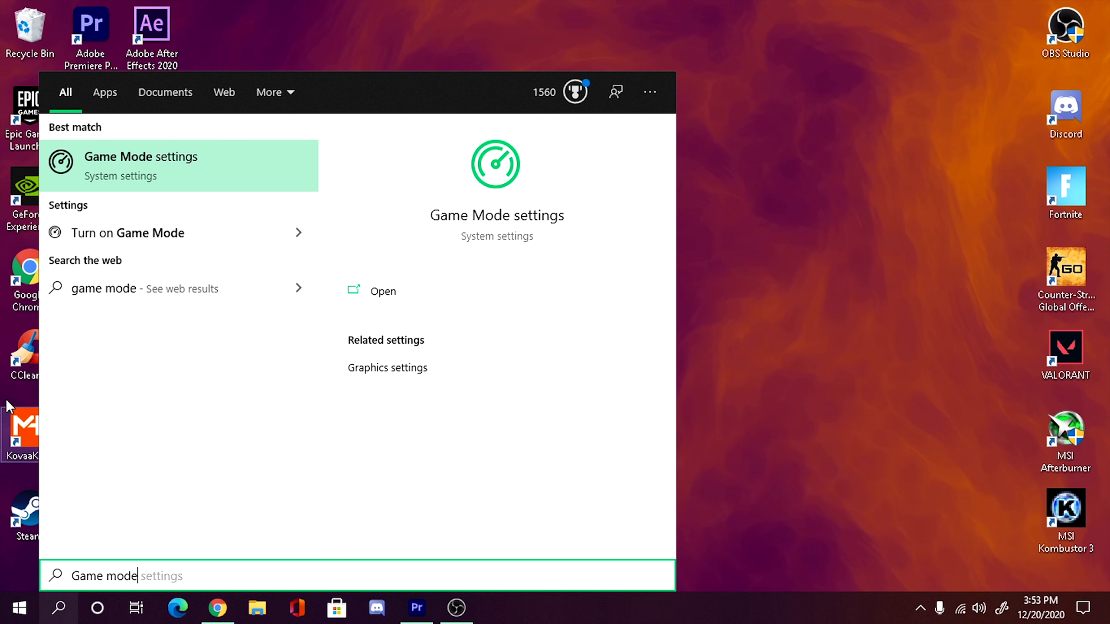
click(245, 163)
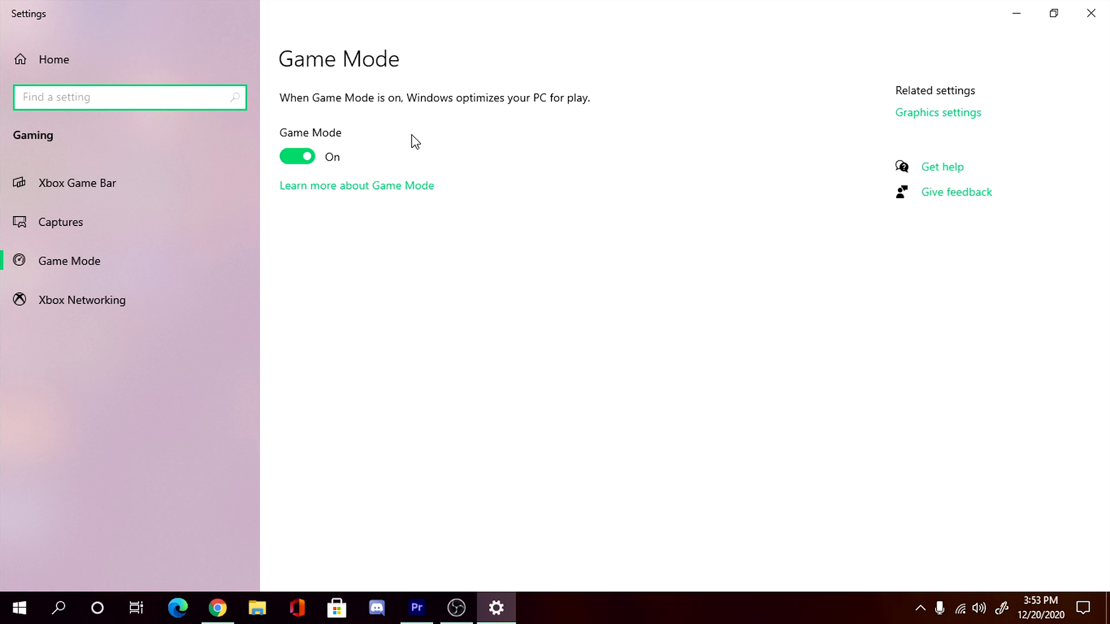
click(307, 158)
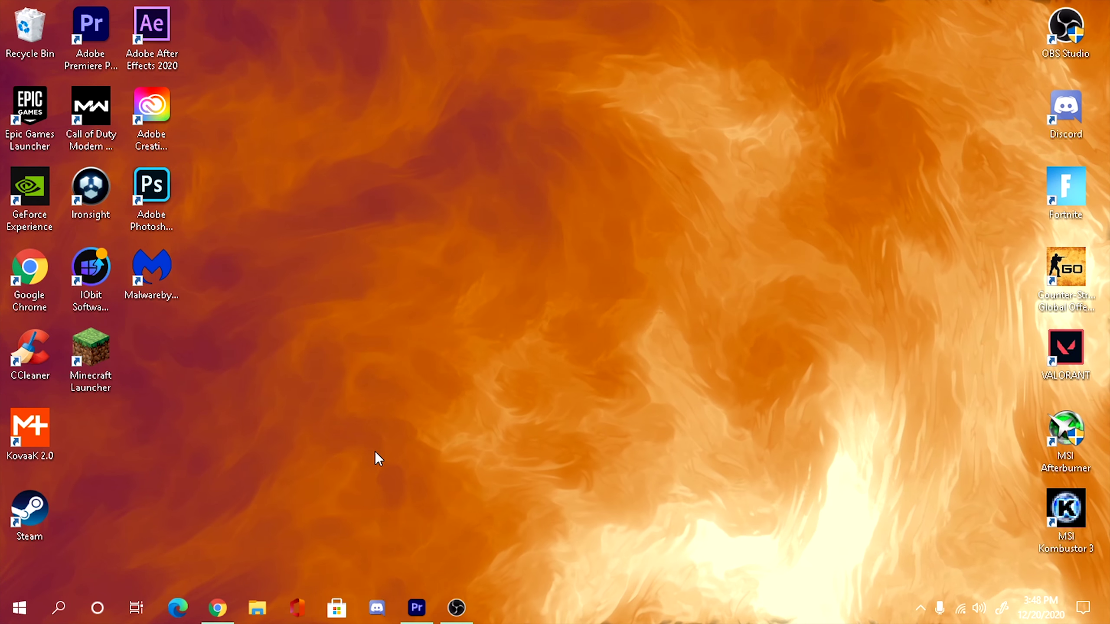
Open the Keyboard control panel item, set the character repeat rate to Fast and save the change
click(60, 608)
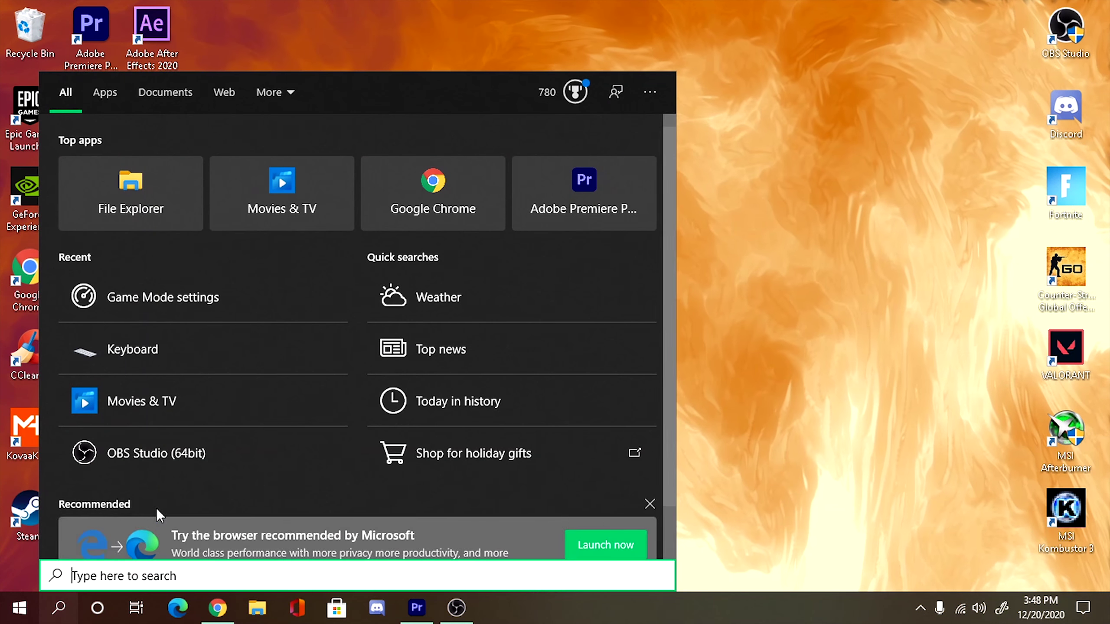
text(Keyoar)
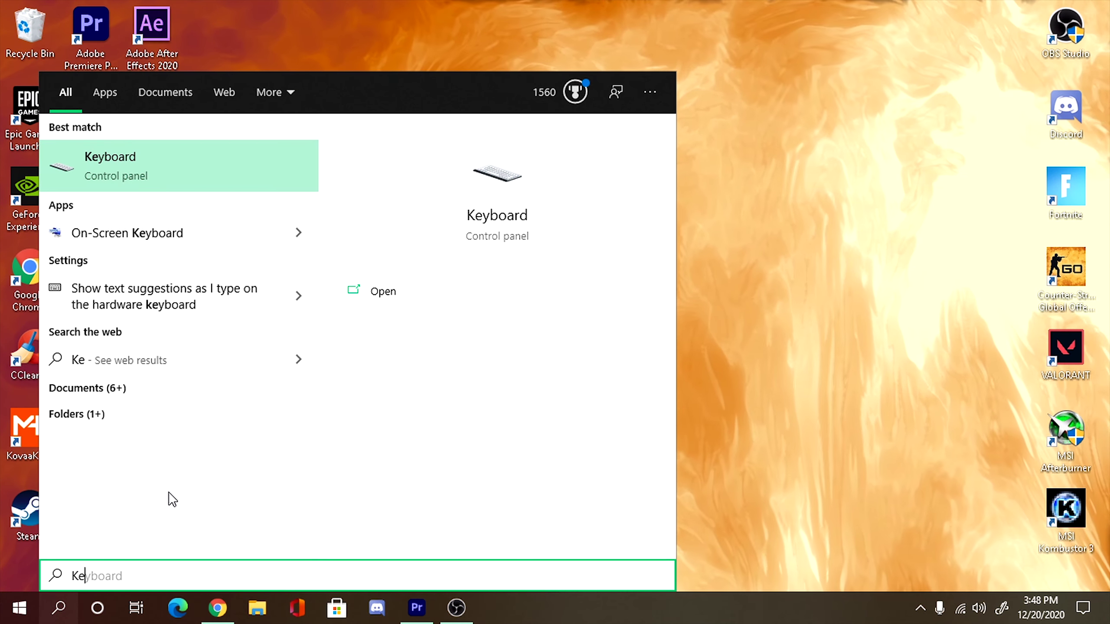
text(d)
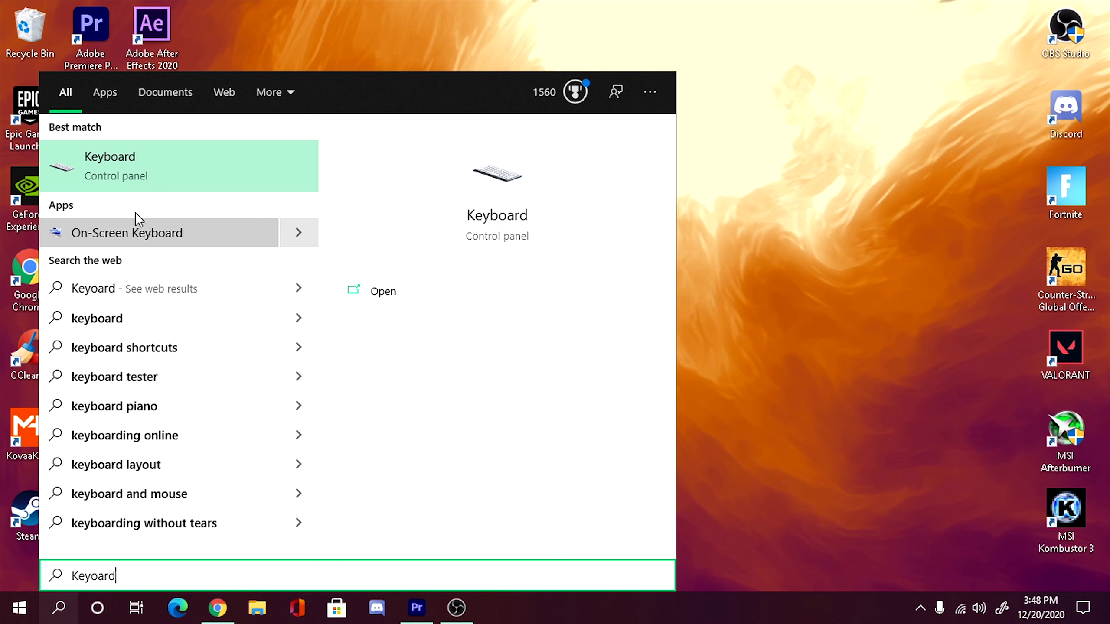
click(131, 155)
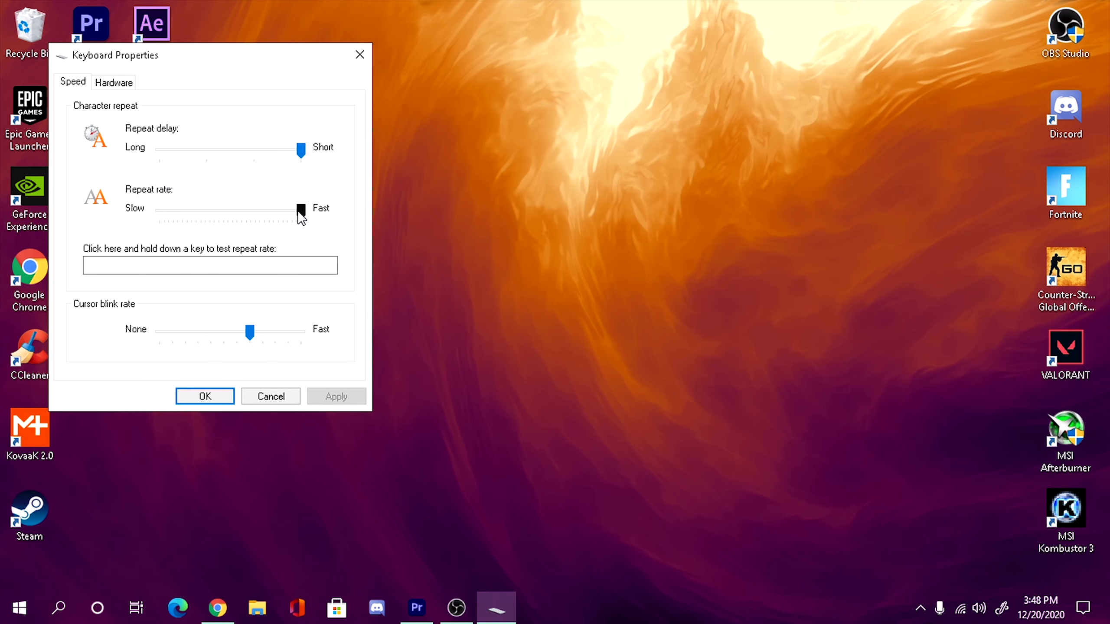
mouse_move(300, 212)
mouse_down()
mouse_move(279, 217)
mouse_move(301, 214)
mouse_up()
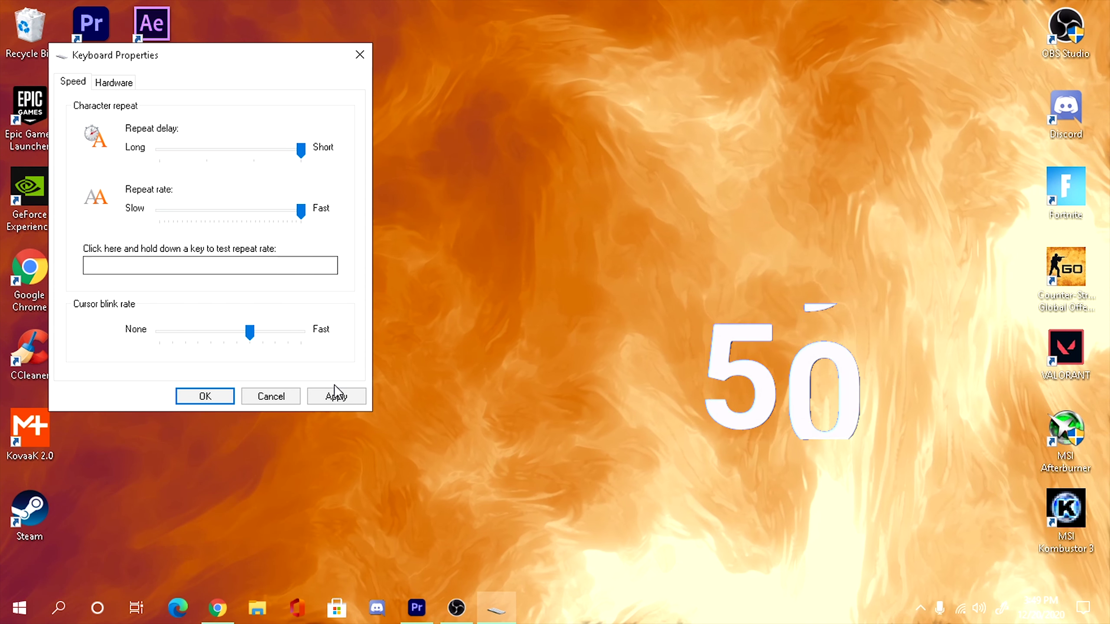
click(335, 387)
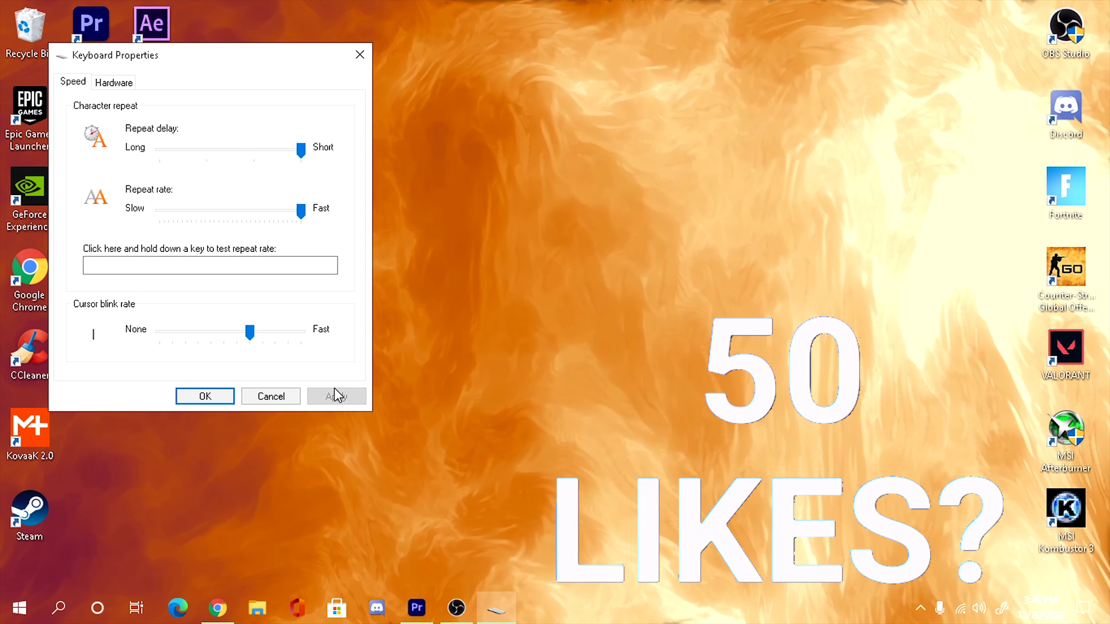
click(205, 396)
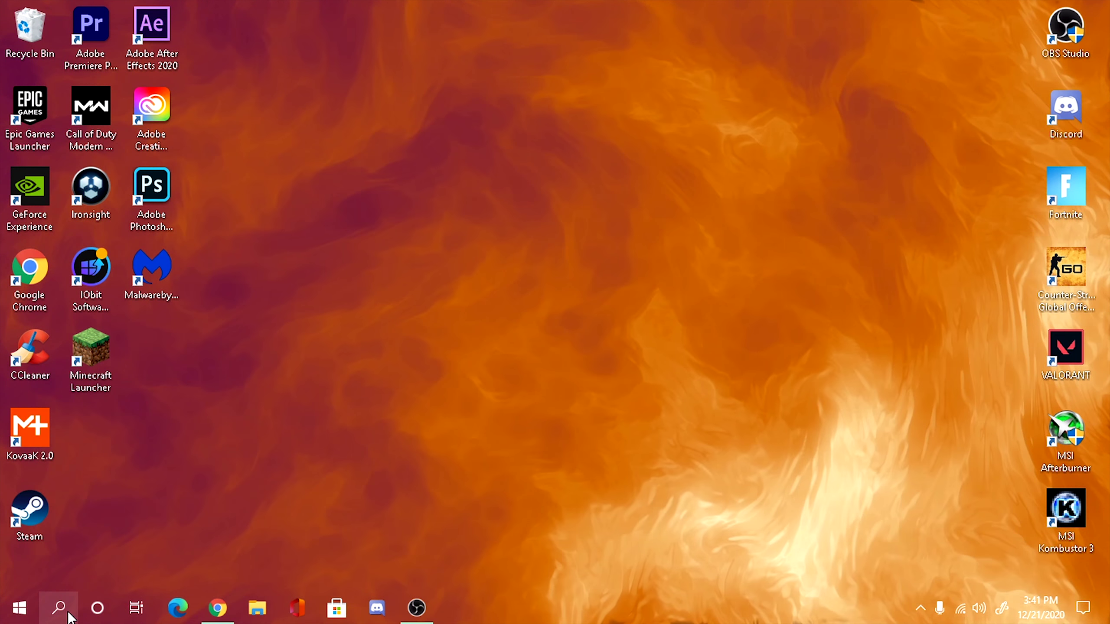
Search Windows for system restore, open the System Protection settings and select the Windows (C:) system drive
click(59, 608)
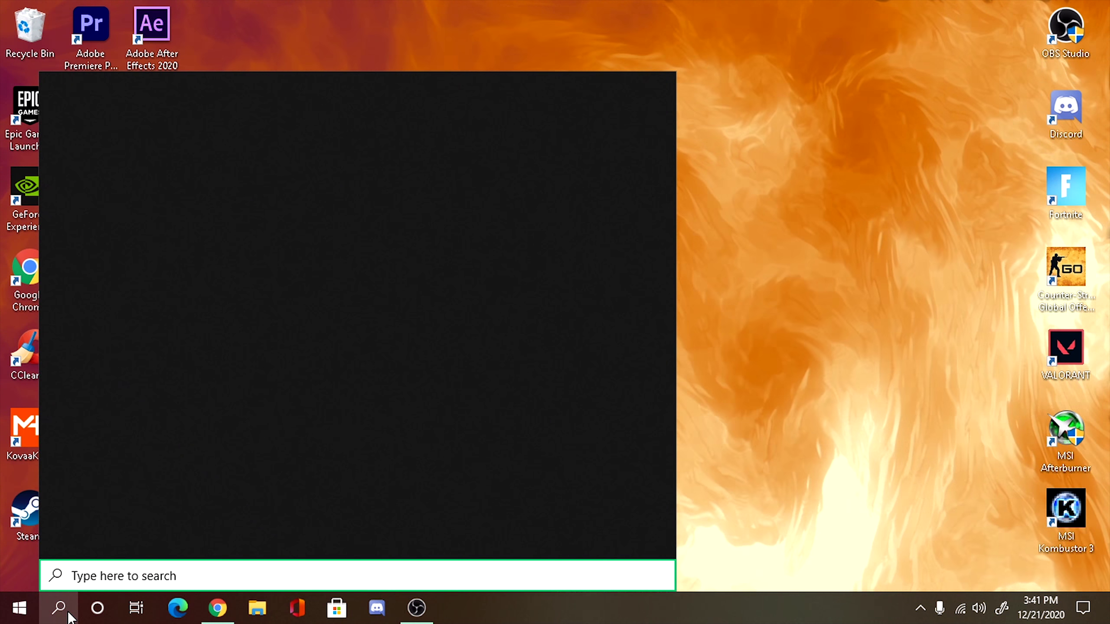
text(system restore)
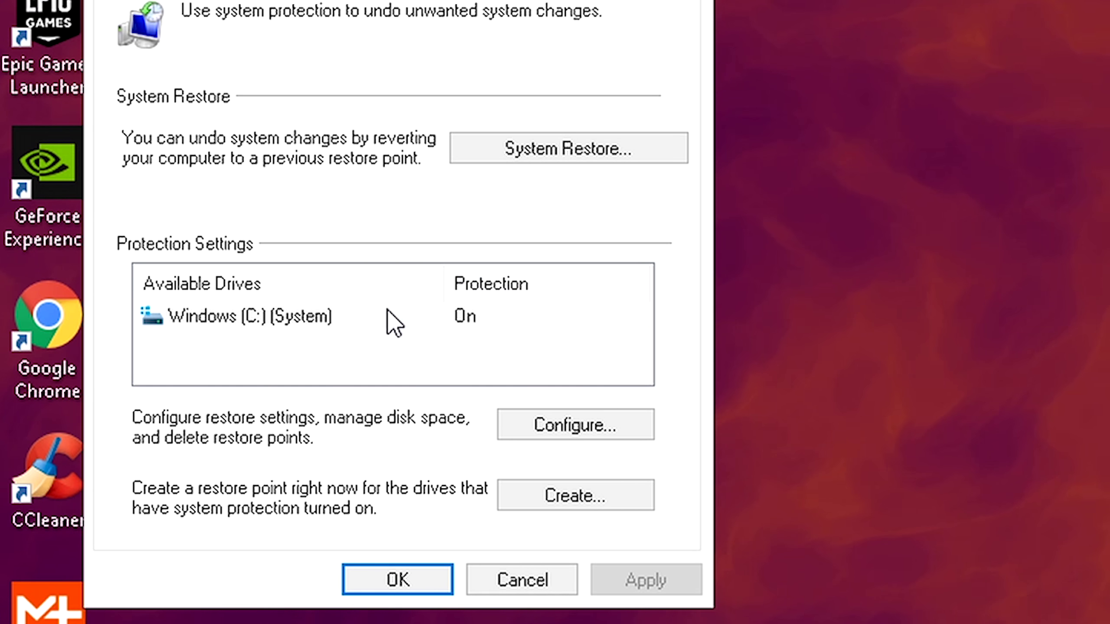
click(393, 323)
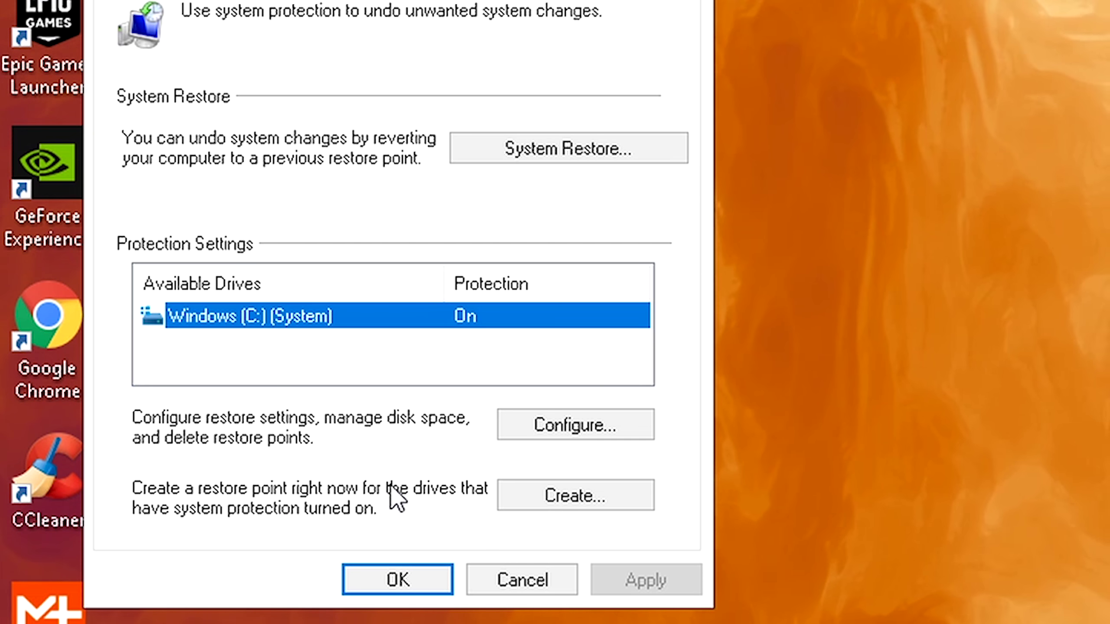
Create a restore point with the description "Backup 12/21/20"
click(548, 492)
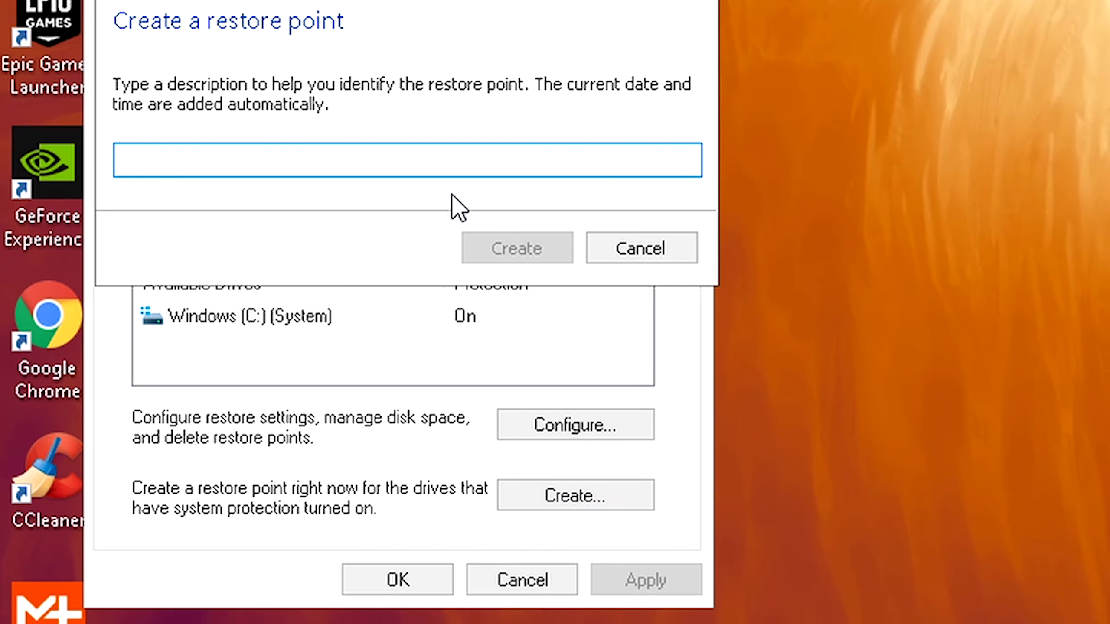
text(Bac)
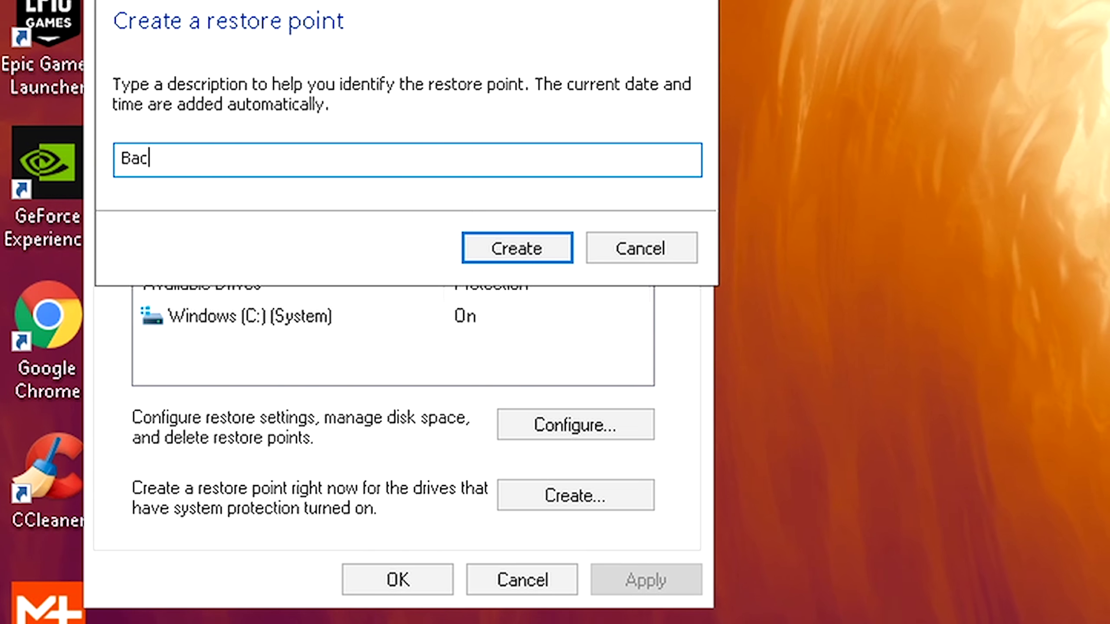
text(kup)
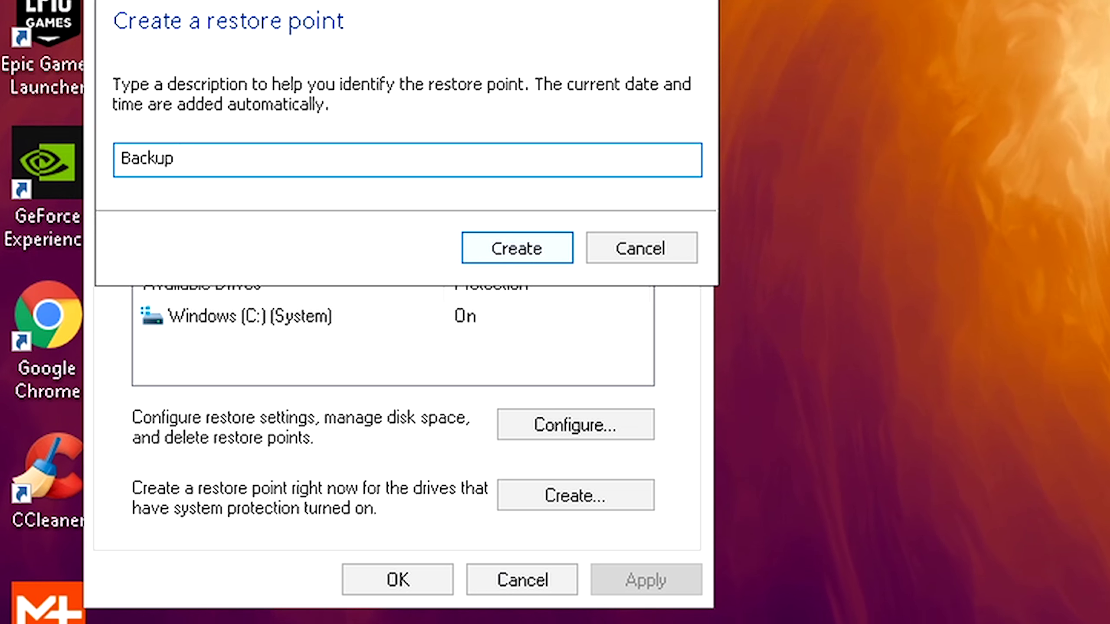
text( 12/21)
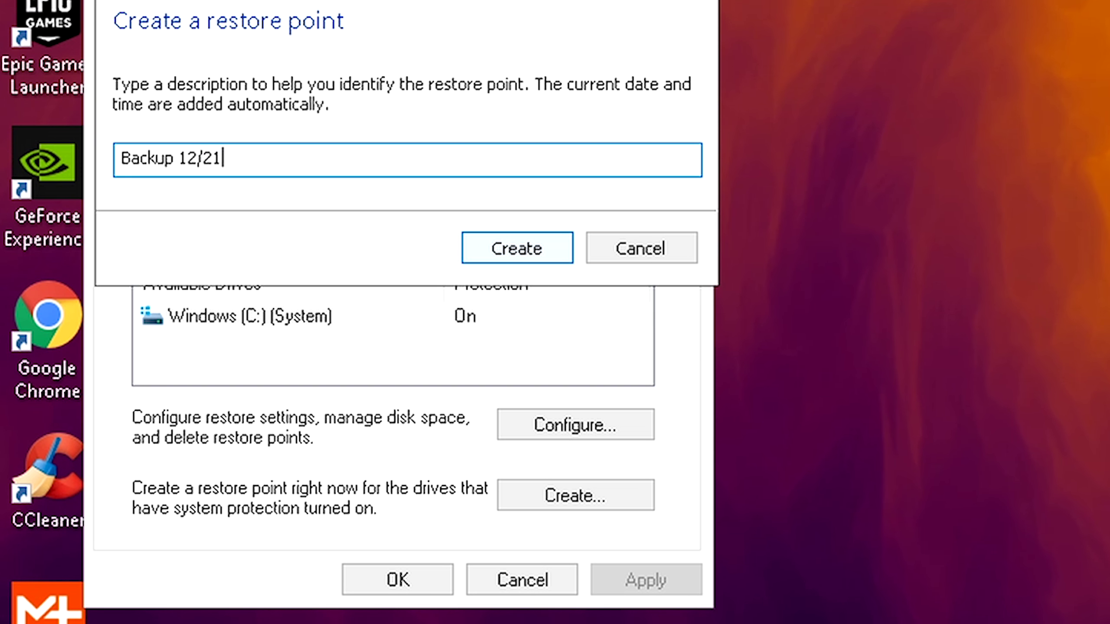
text(/20)
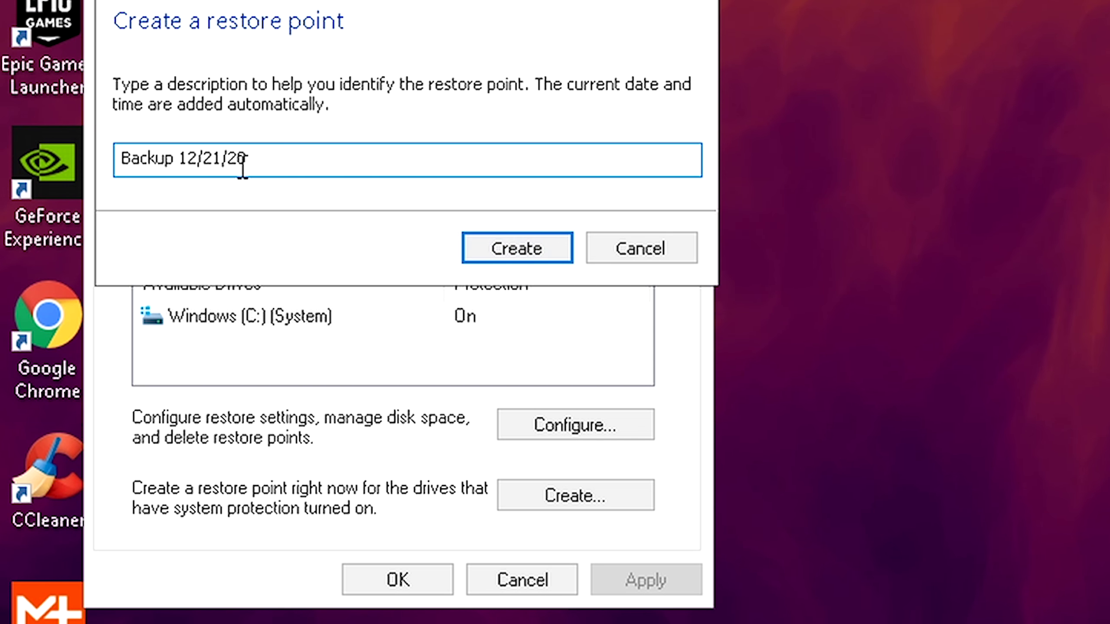
click(570, 247)
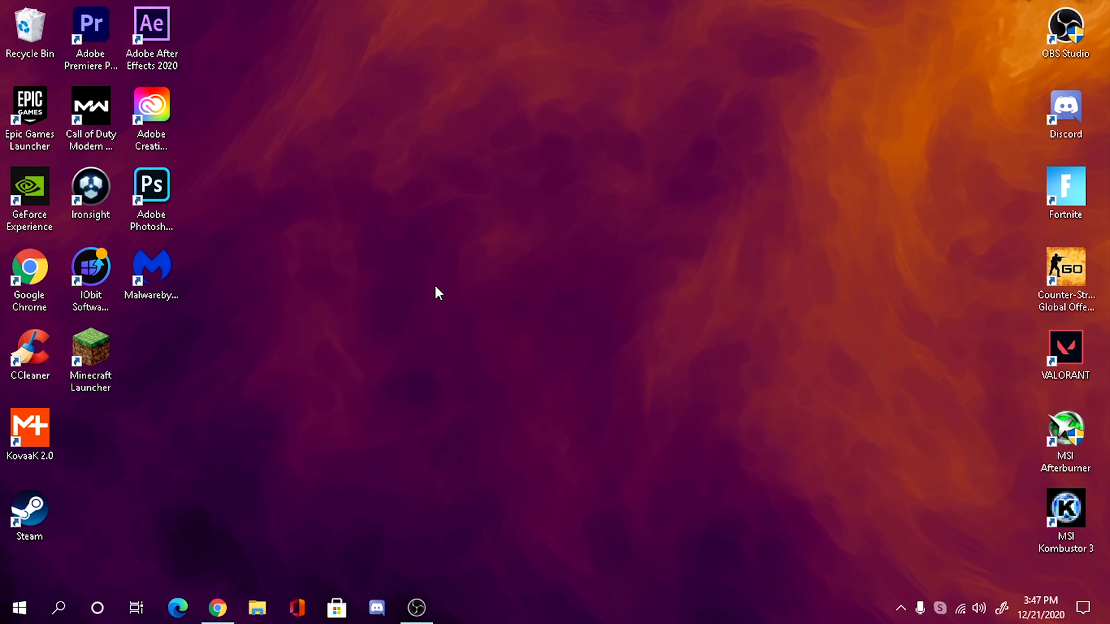
Open Device Manager, collapse System devices and expand the Network adapters category
click(63, 612)
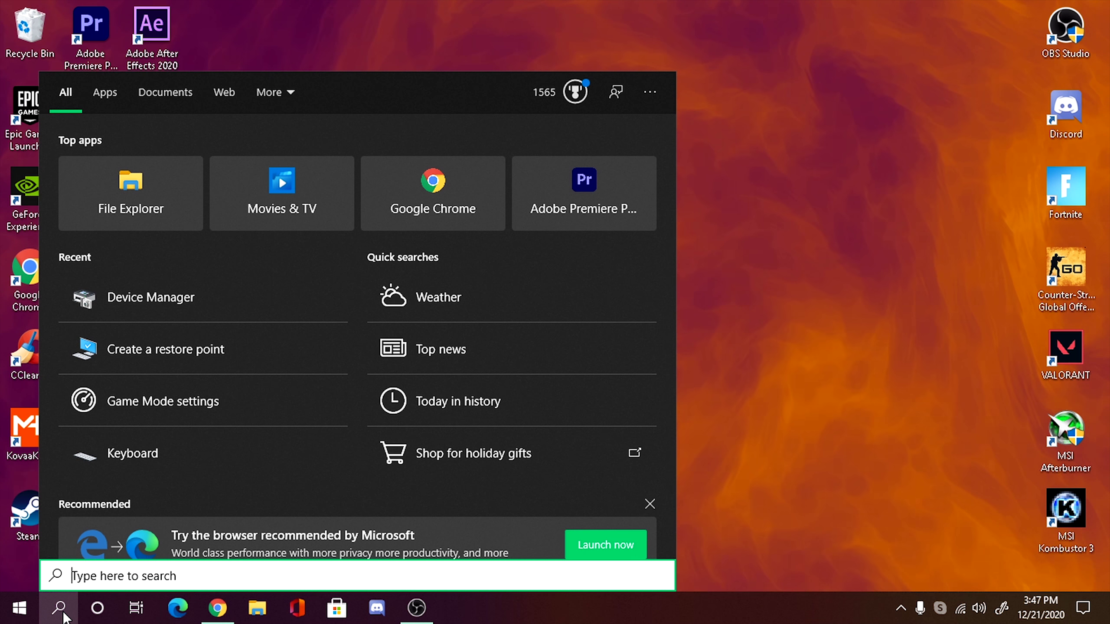
text(Devi)
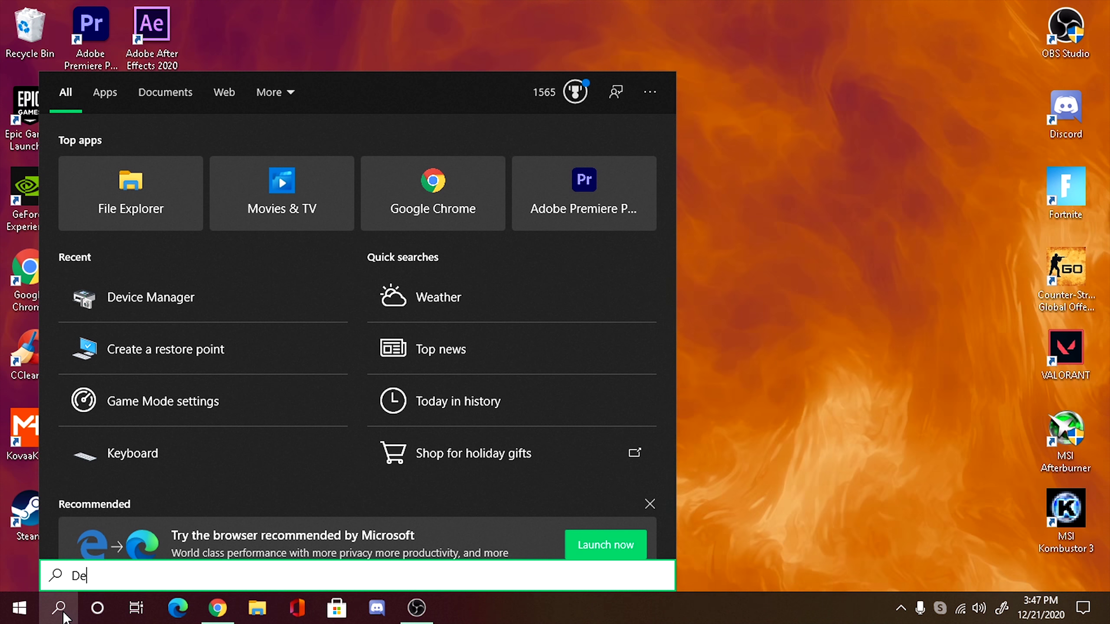
text(ce mana)
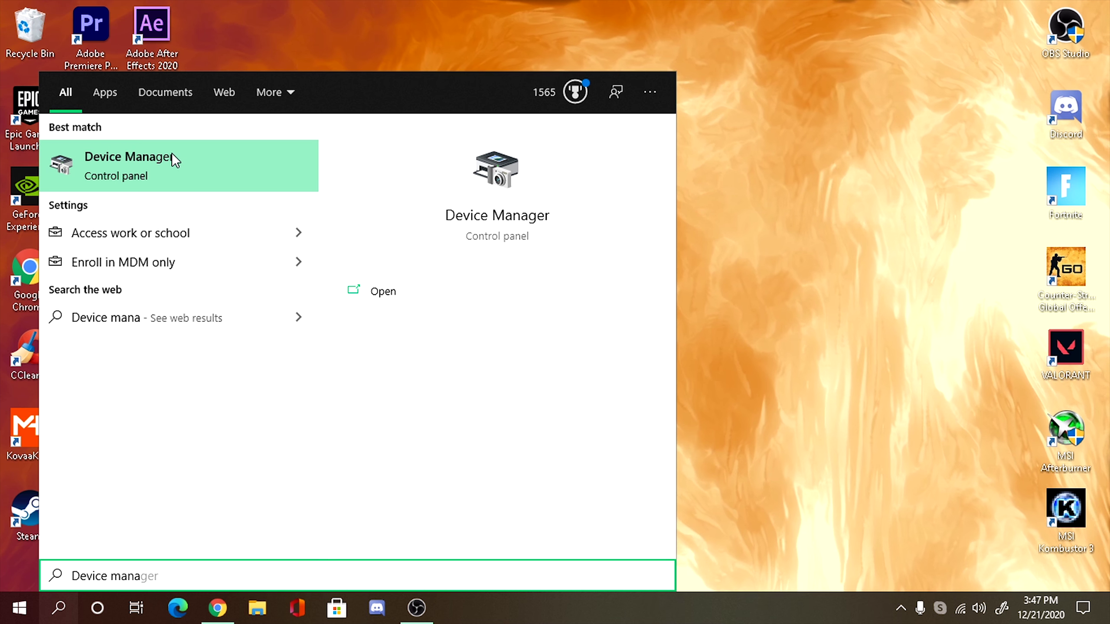
click(496, 212)
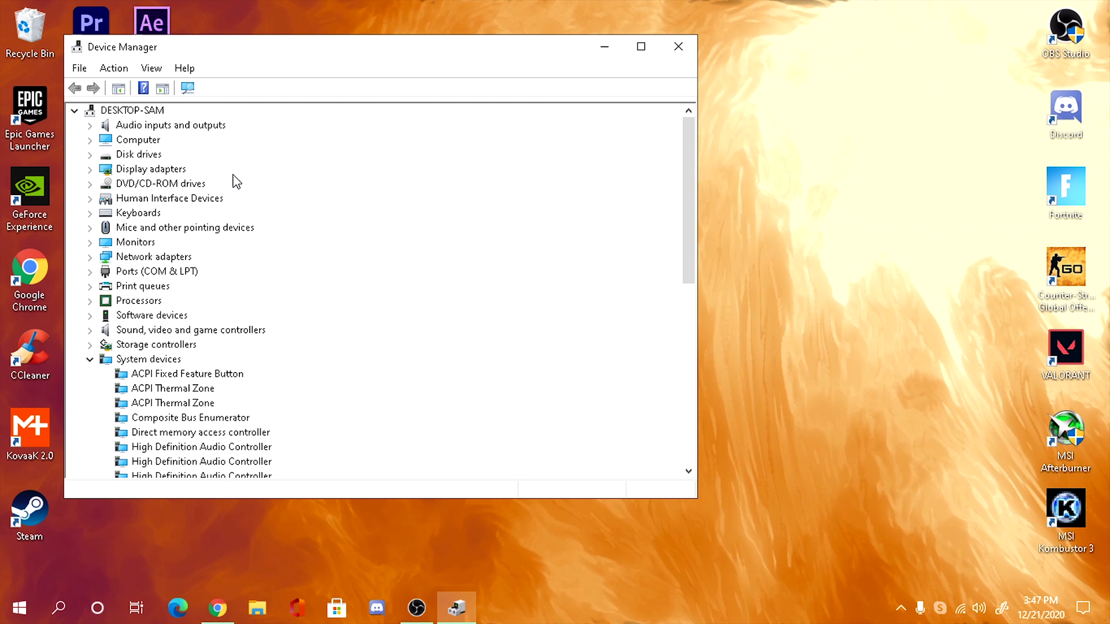
click(90, 360)
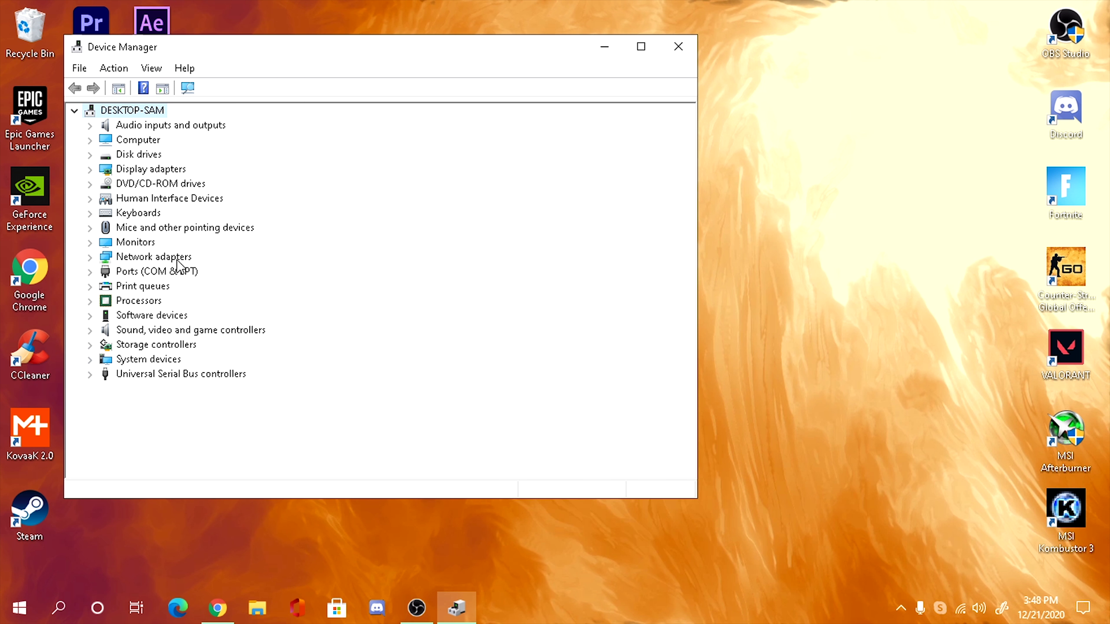
click(90, 258)
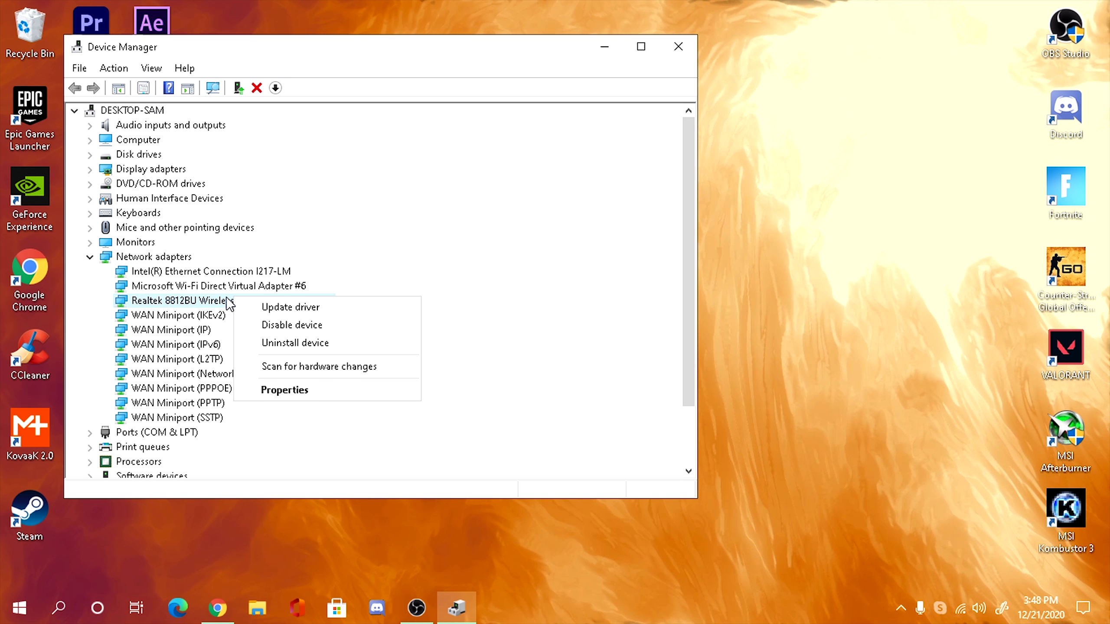
Disallow the computer from turning off the Realtek 8812BU Wireless LAN adapter to save power, confirm, and close Device Manager
key(Down)
key(Down)
key(Down)
key(Down)
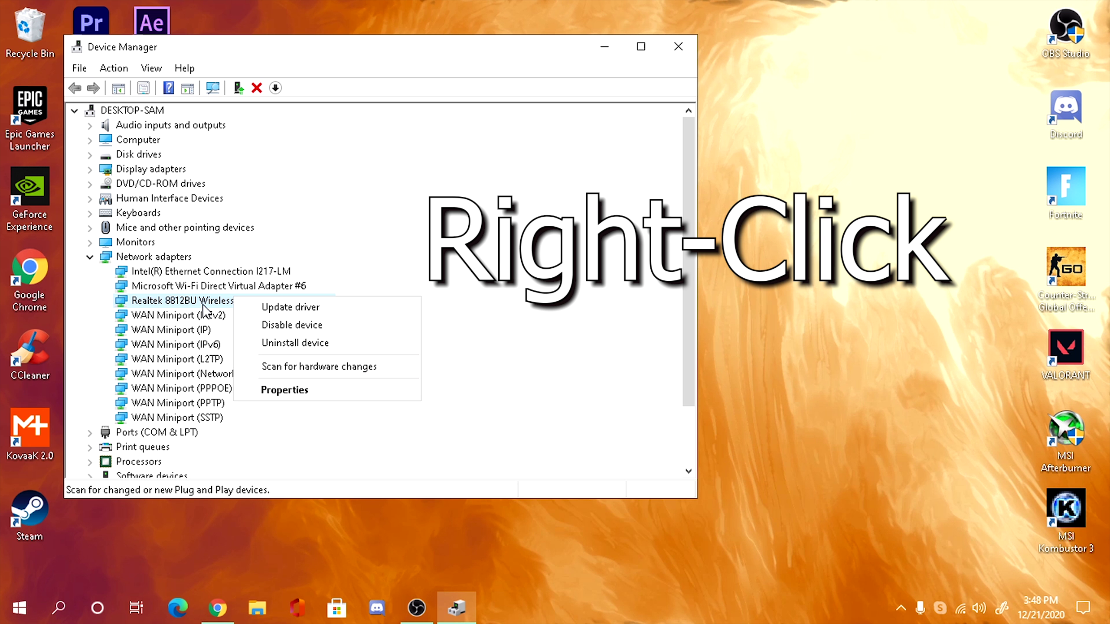
click(284, 391)
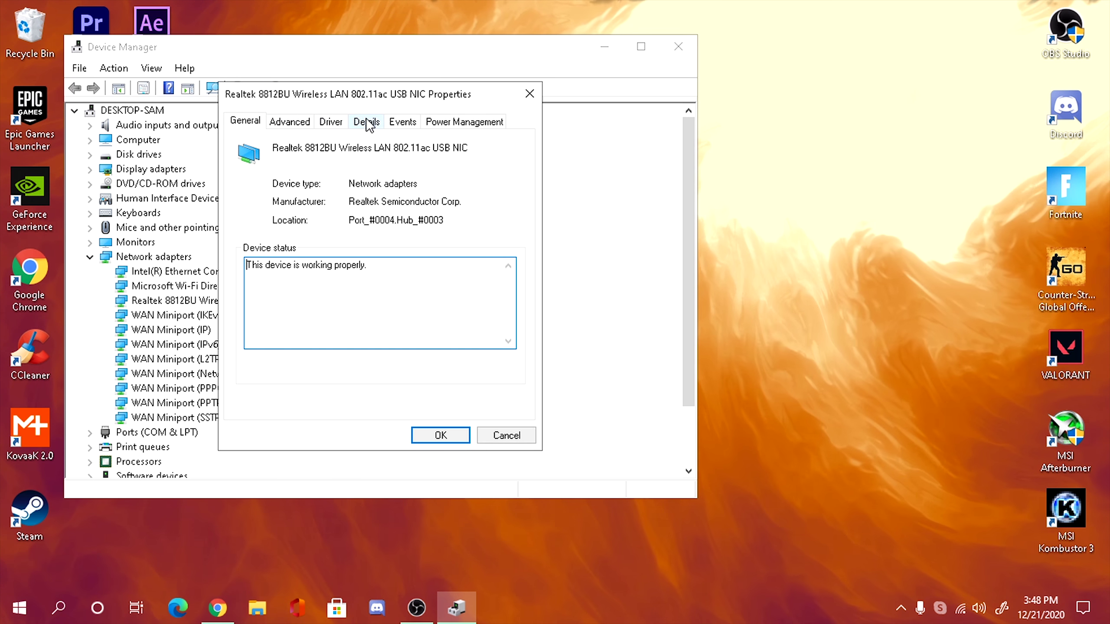
click(452, 123)
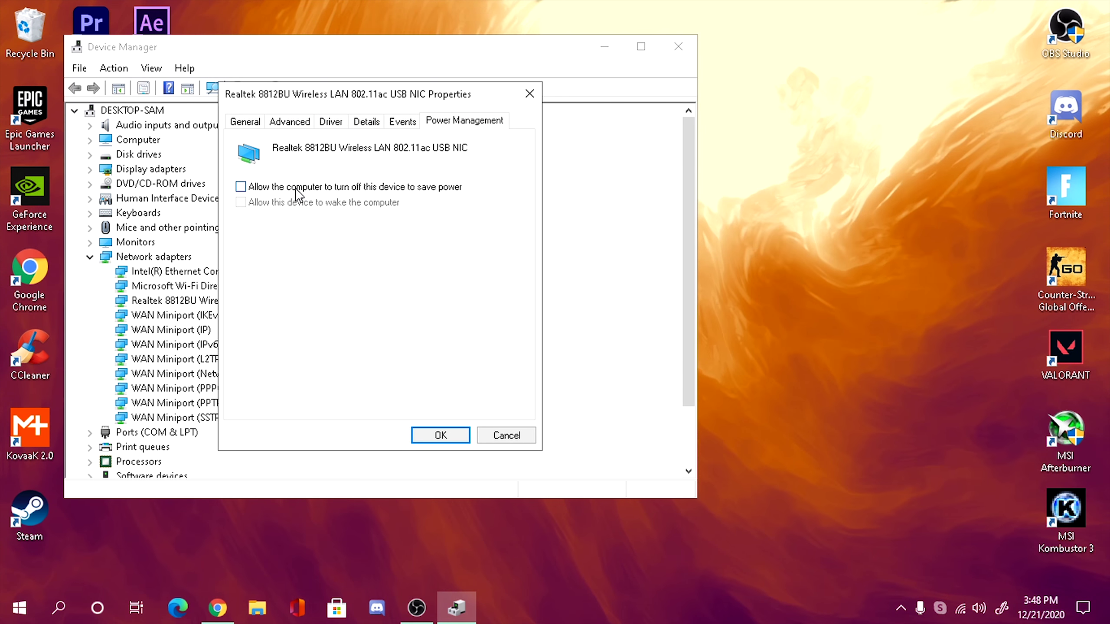
click(249, 186)
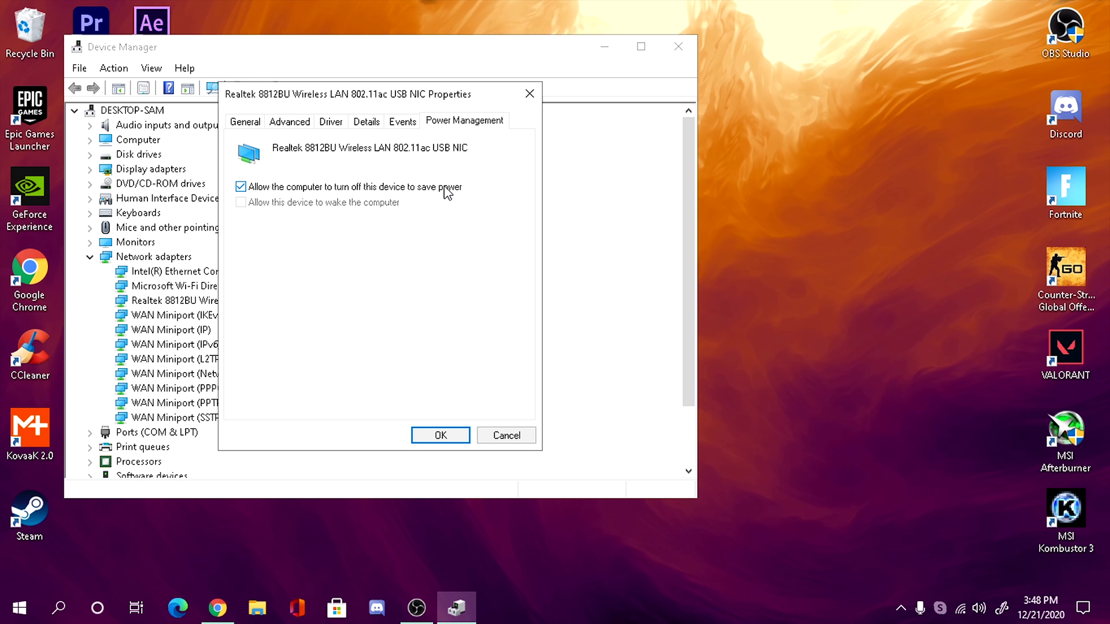
click(242, 187)
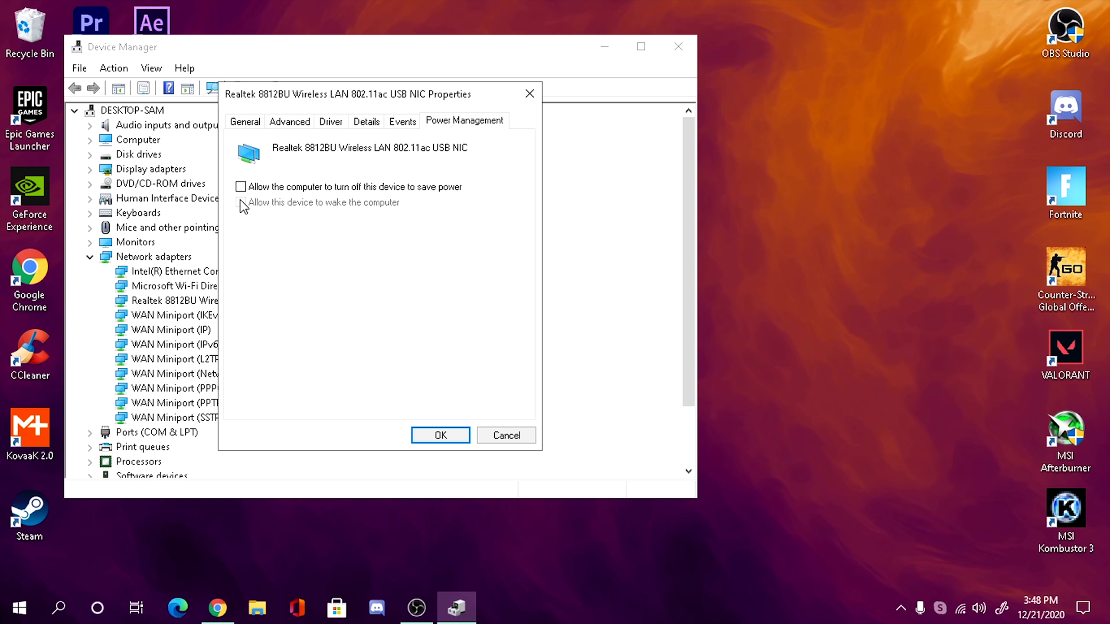
click(441, 435)
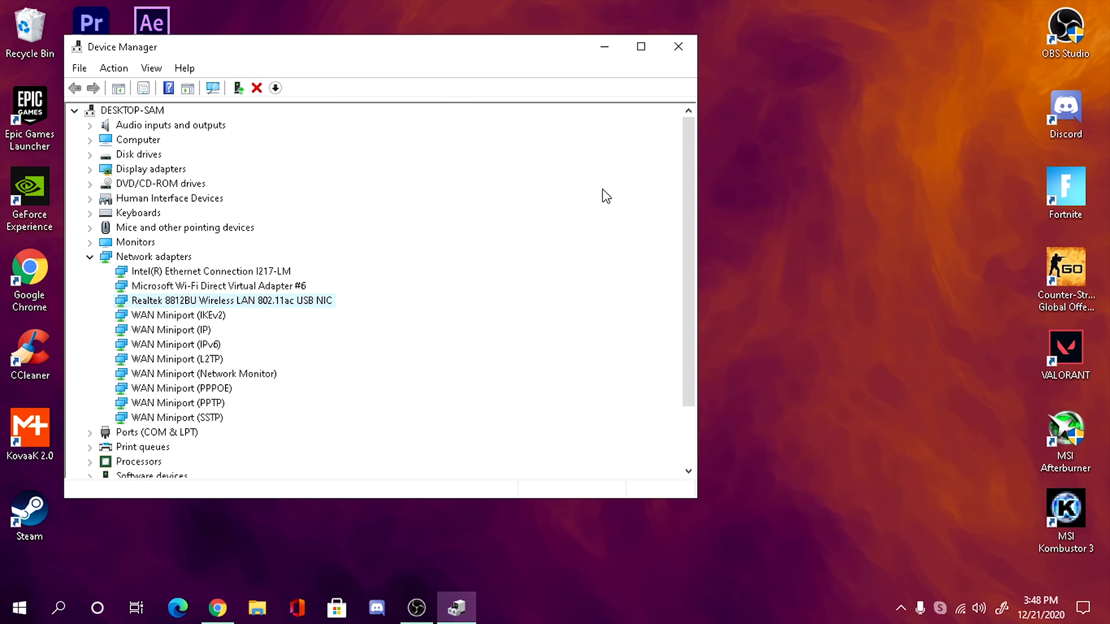
click(669, 48)
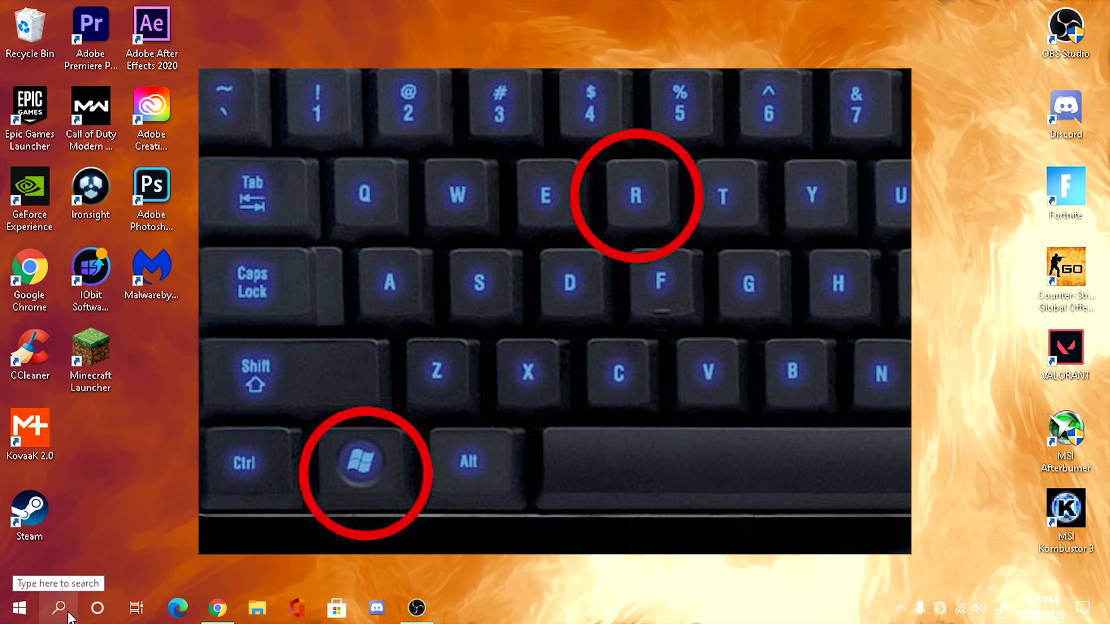
Open the Run dialog and launch the Local Group Policy Editor with gpedit.msc
key(super+r)
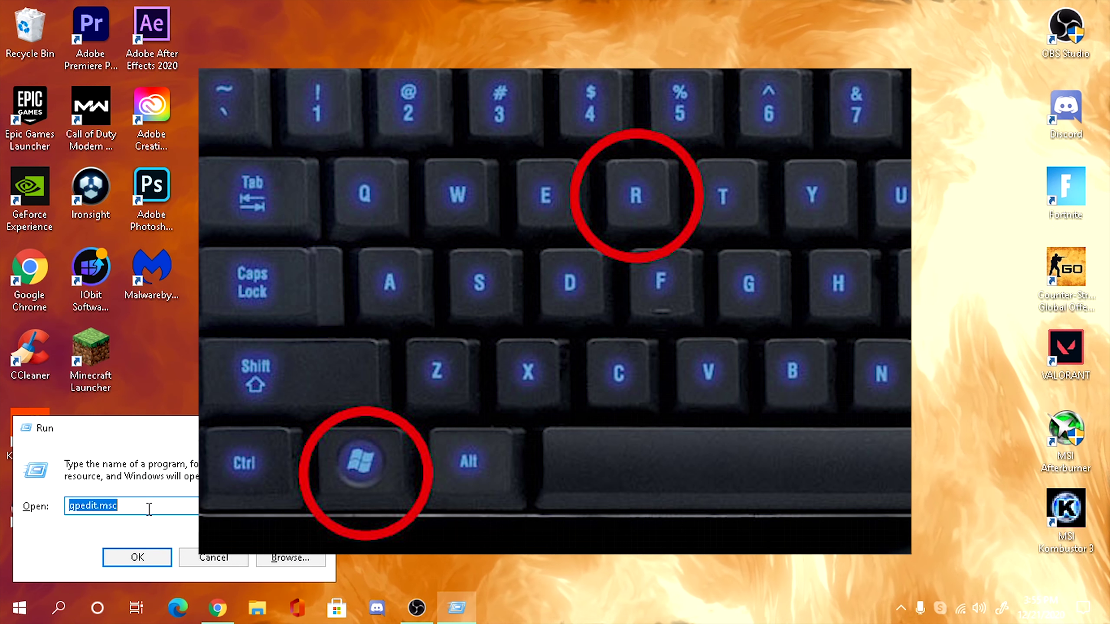
click(149, 508)
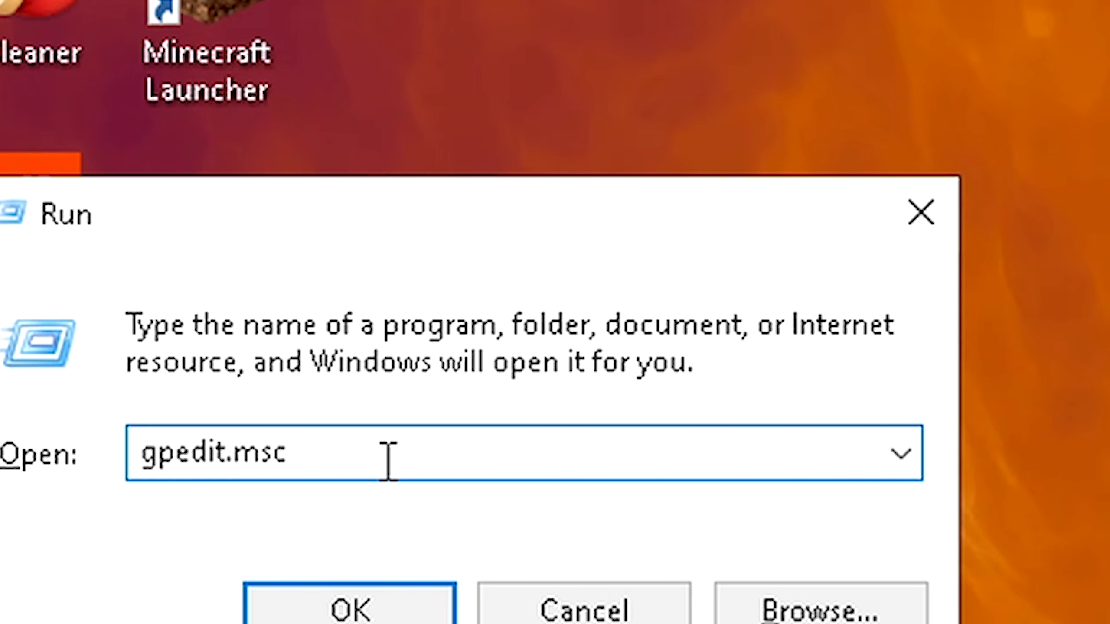
key(BackSpace)
key(BackSpace)
key(BackSpace)
key(BackSpace)
key(BackSpace)
key(BackSpace)
key(BackSpace)
key(BackSpace)
key(BackSpace)
key(BackSpace)
text(gpedit)
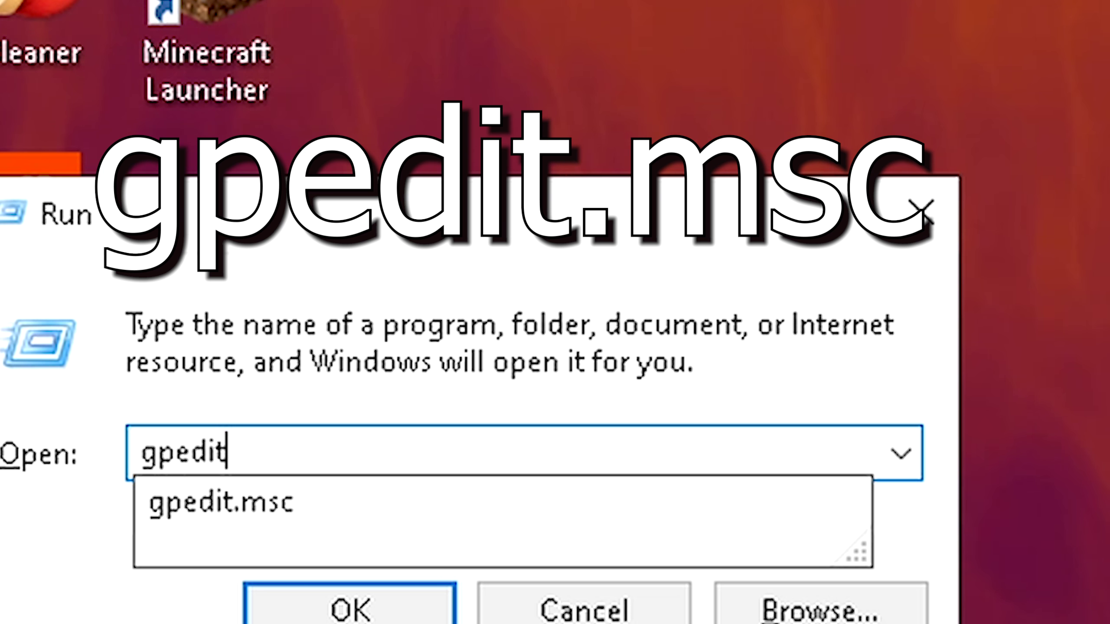
text(.msc)
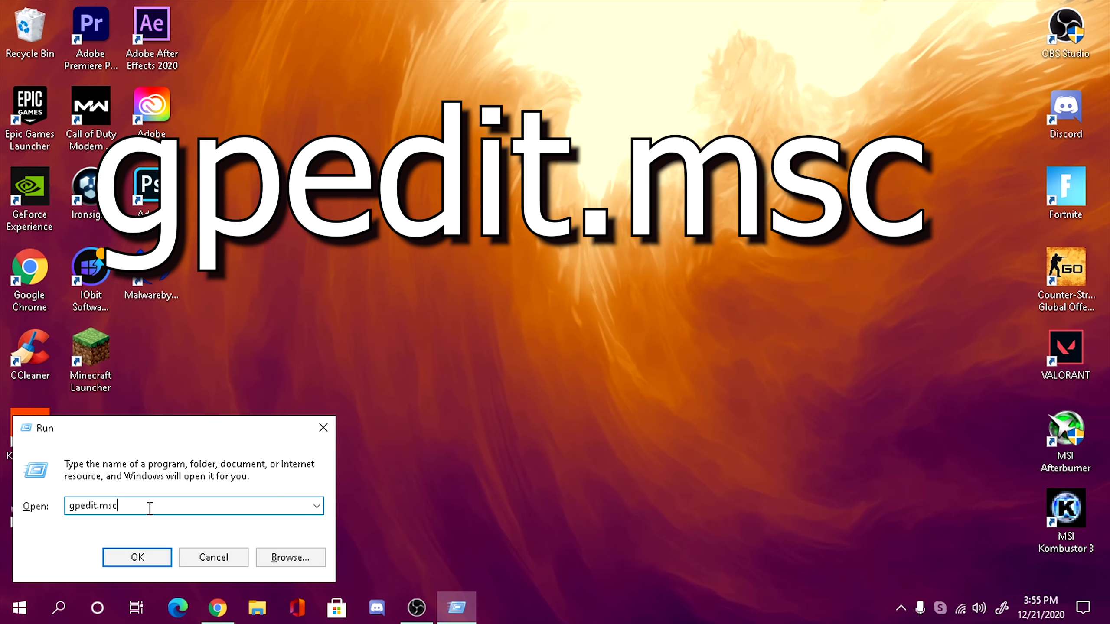
click(149, 555)
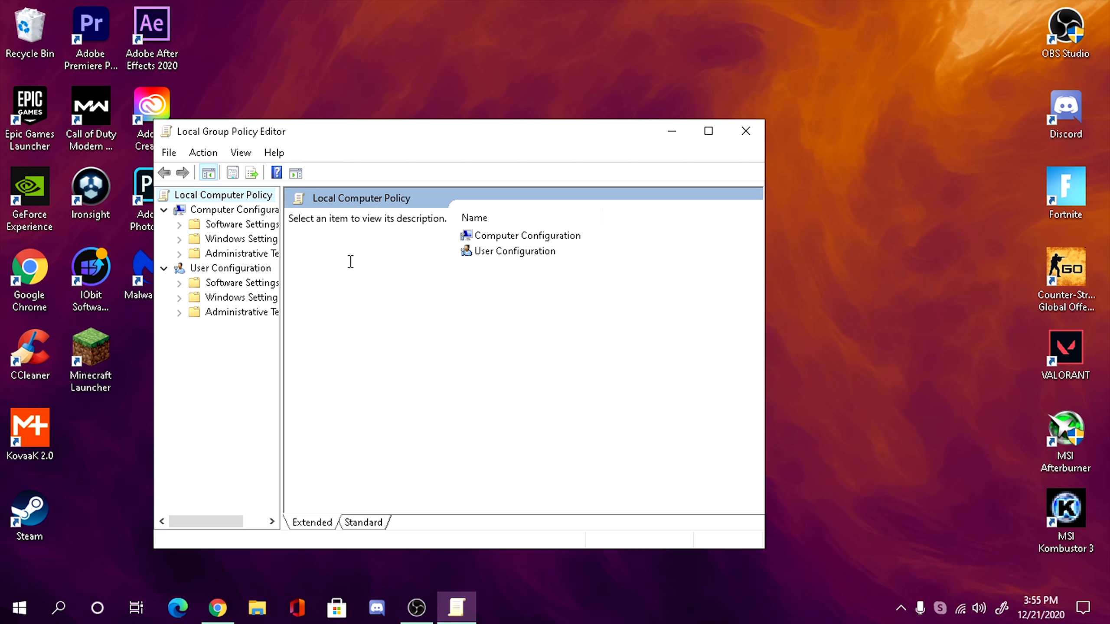
Open the QoS Packet Scheduler policies under Computer Configuration, Administrative Templates, Network
click(221, 257)
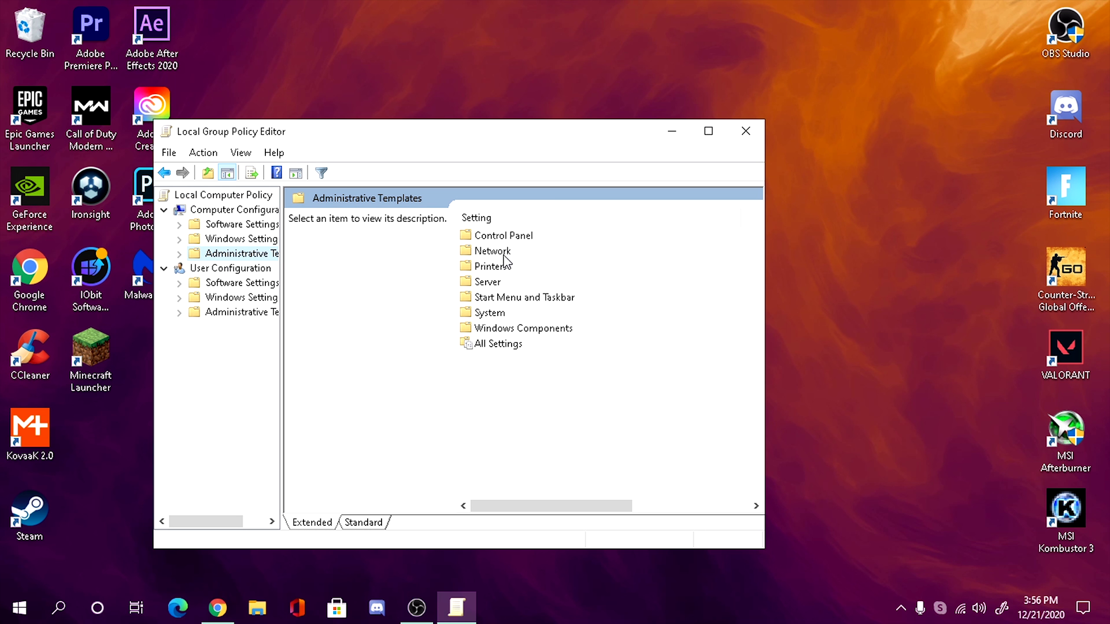
double_click(493, 252)
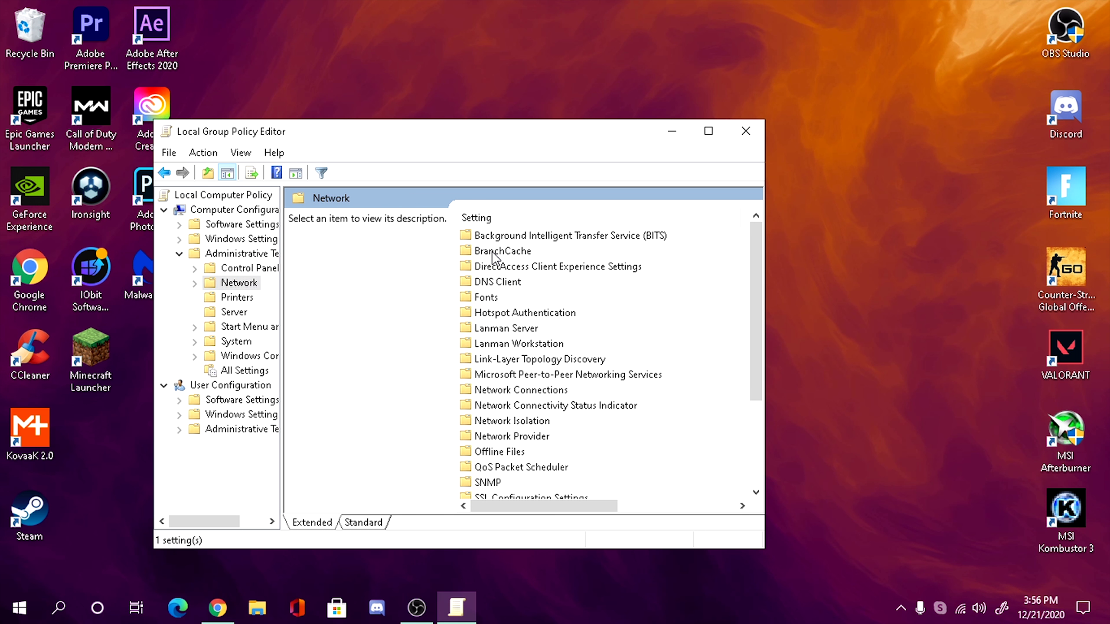
scroll(534, 383, down, 2)
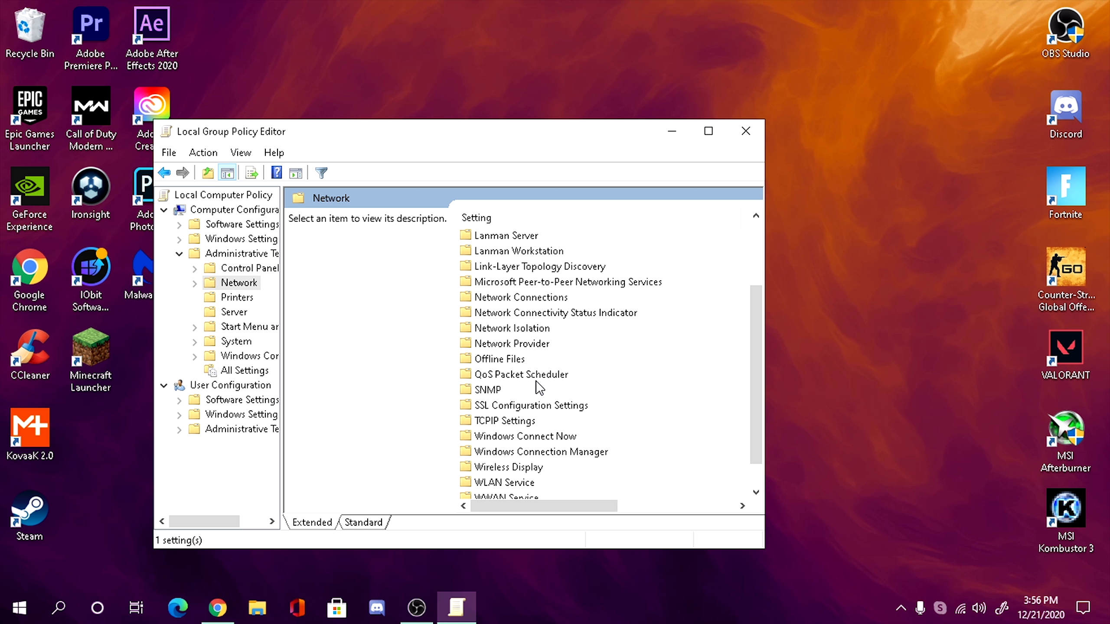
click(540, 376)
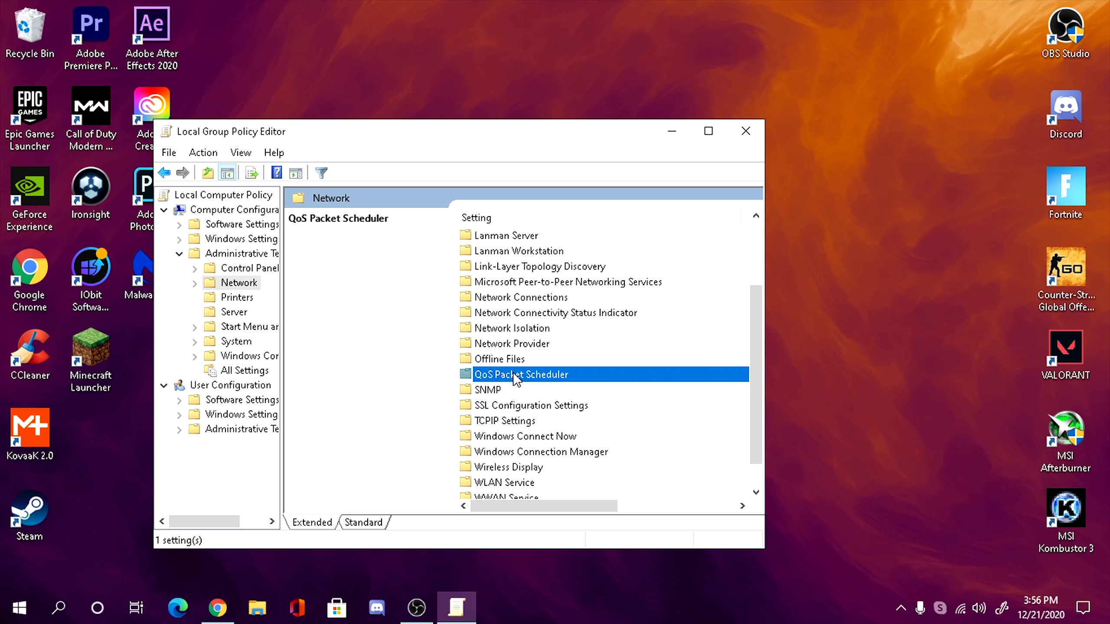
double_click(518, 375)
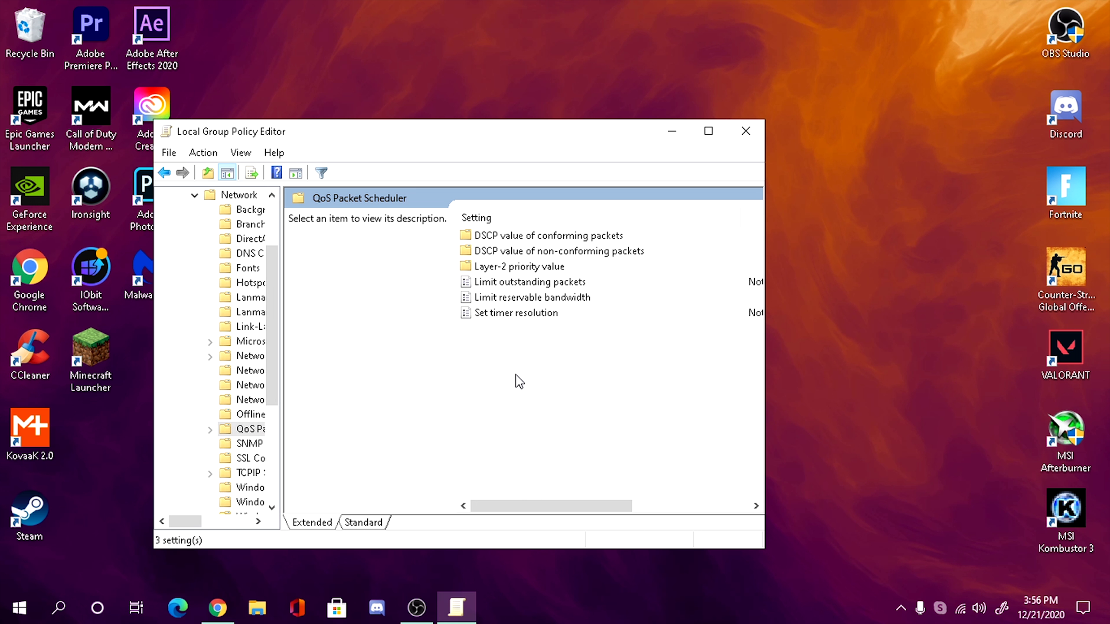
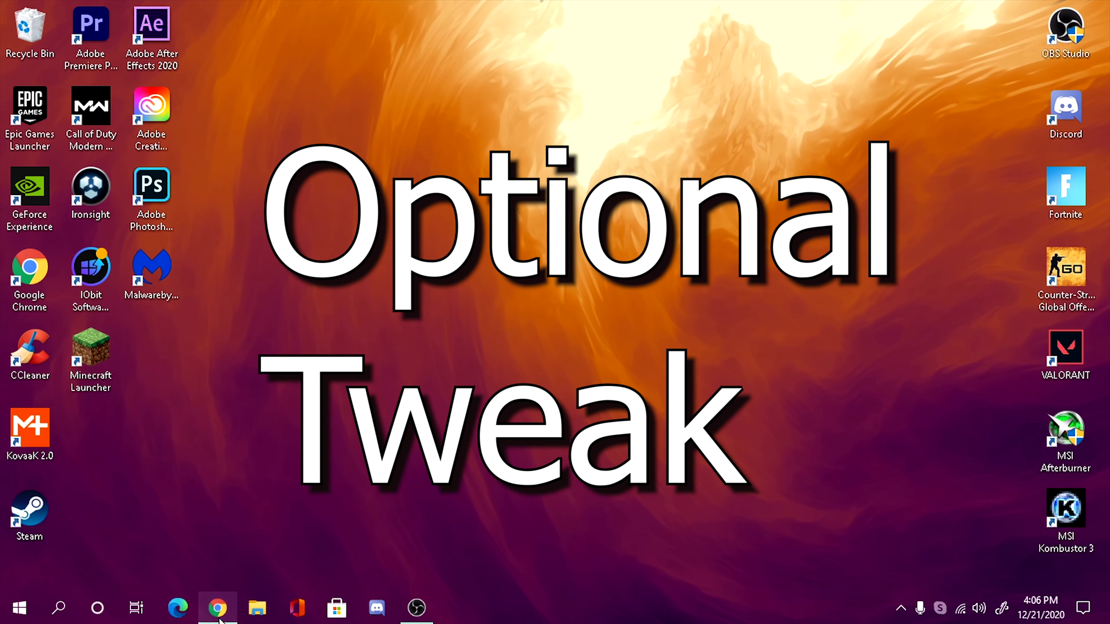
Switch to the Timer Resolution page in Chrome and download TimerResolution.zip, version 1.2
mouse_move(220, 608)
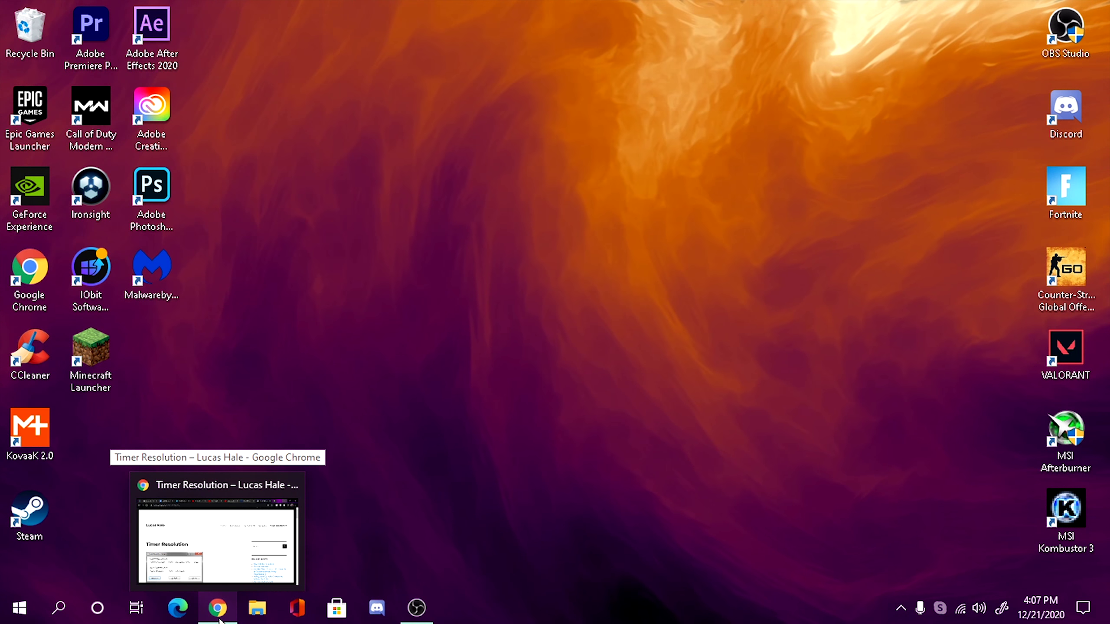
click(220, 620)
scroll(408, 336, down, 15)
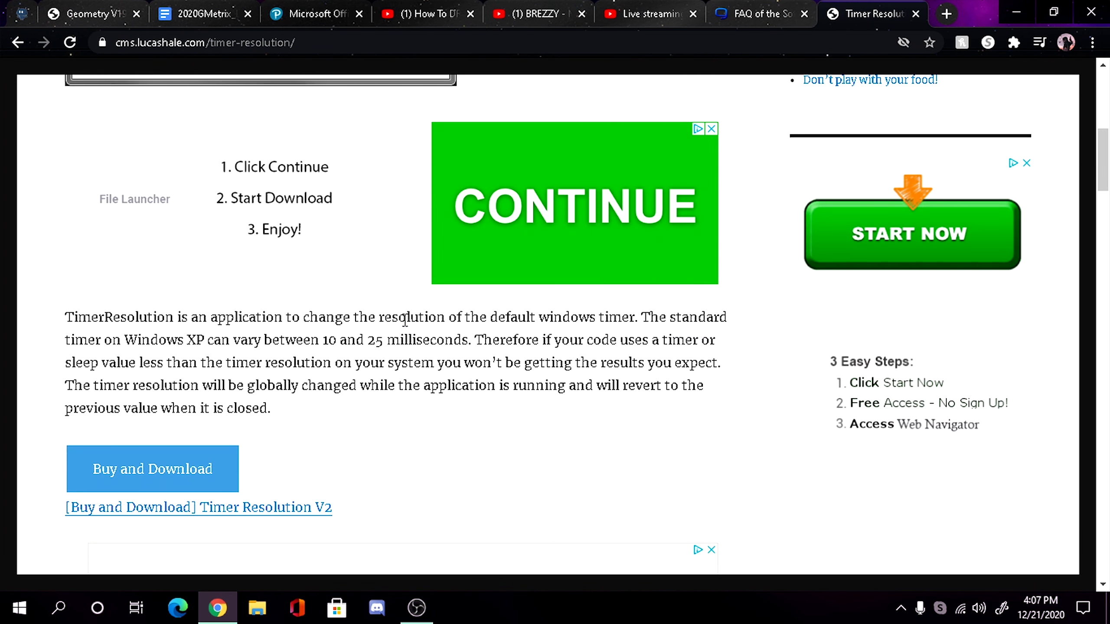
scroll(406, 287, down, 20)
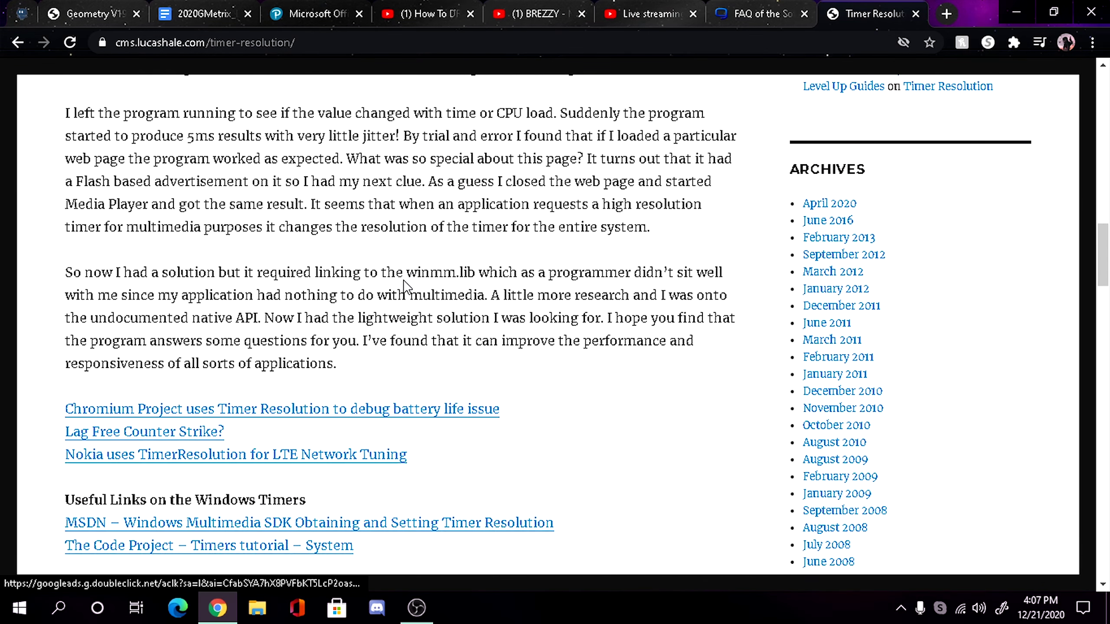
scroll(406, 287, down, 1)
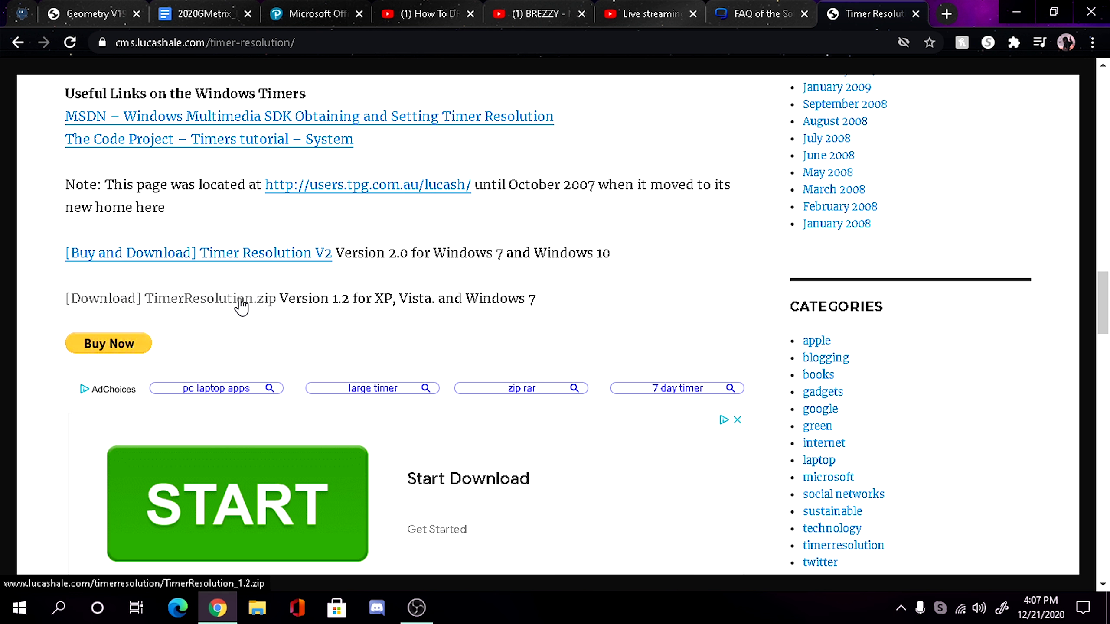
click(202, 301)
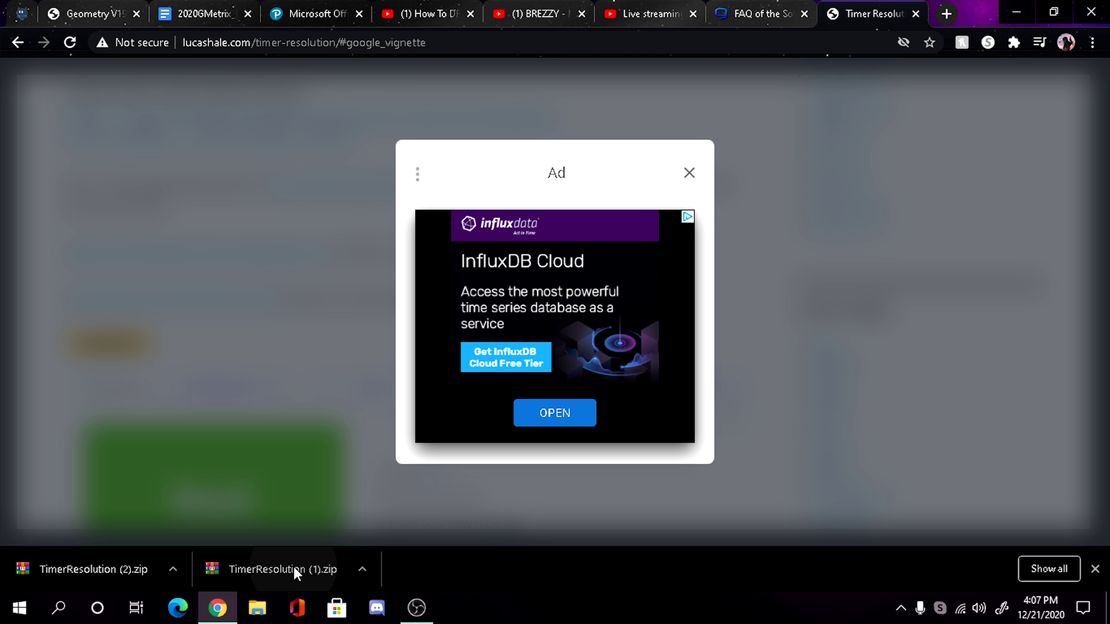
Open the downloaded TimerResolution (1).zip archive, dismiss the WinRAR license notice and run TimerResolution.exe
click(293, 567)
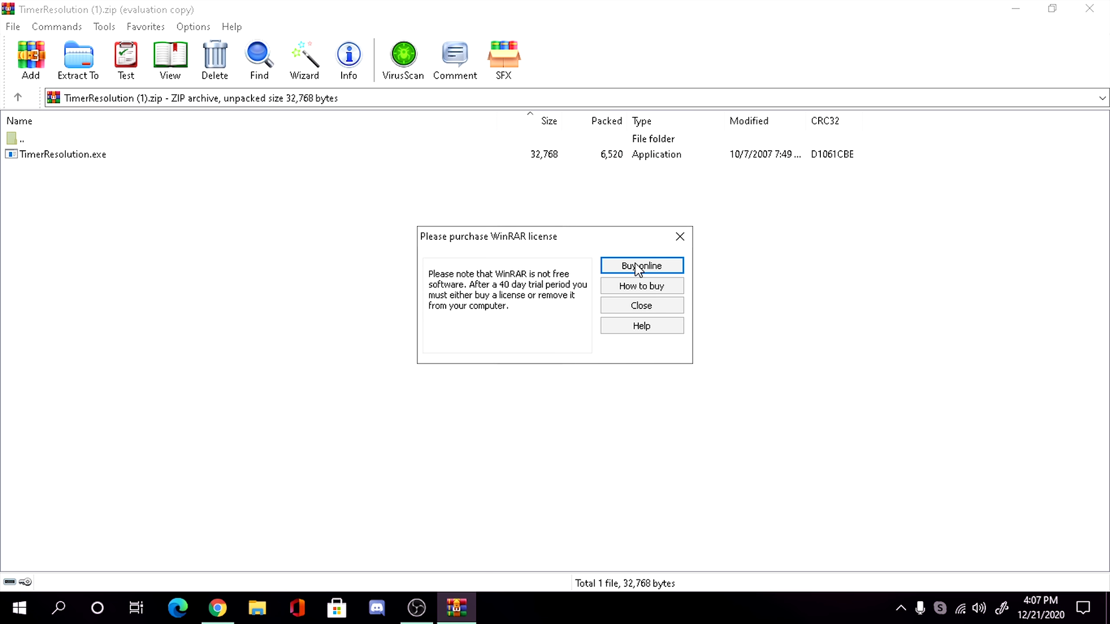
click(645, 306)
double_click(92, 153)
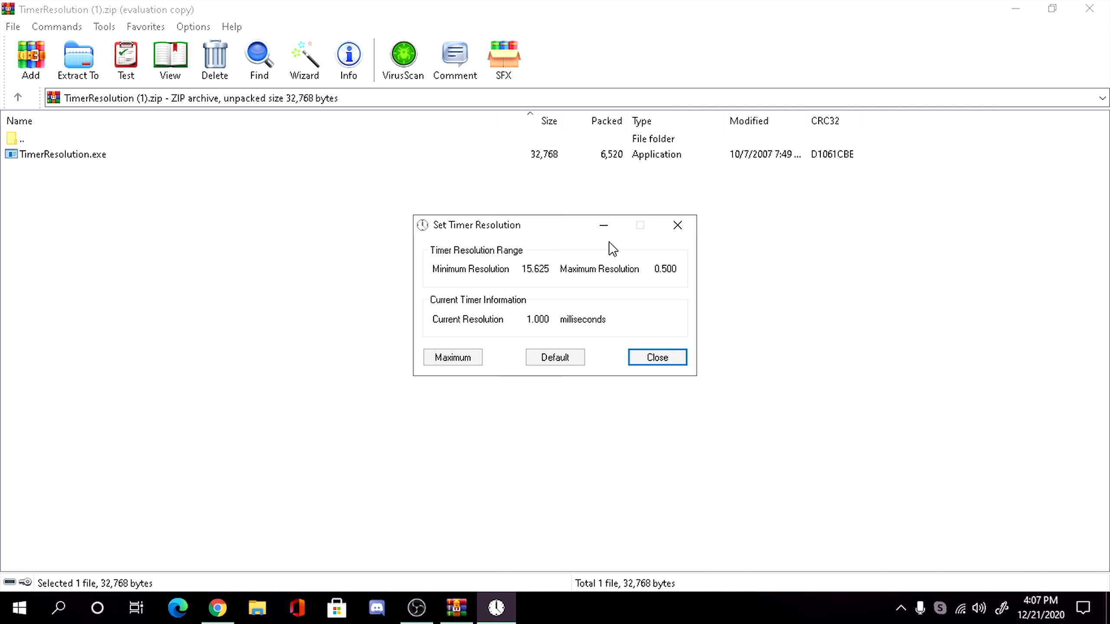
Minimize the Set Timer Resolution window, close the archive and the Timer Resolution page, and minimize Chrome
click(604, 224)
click(1069, 12)
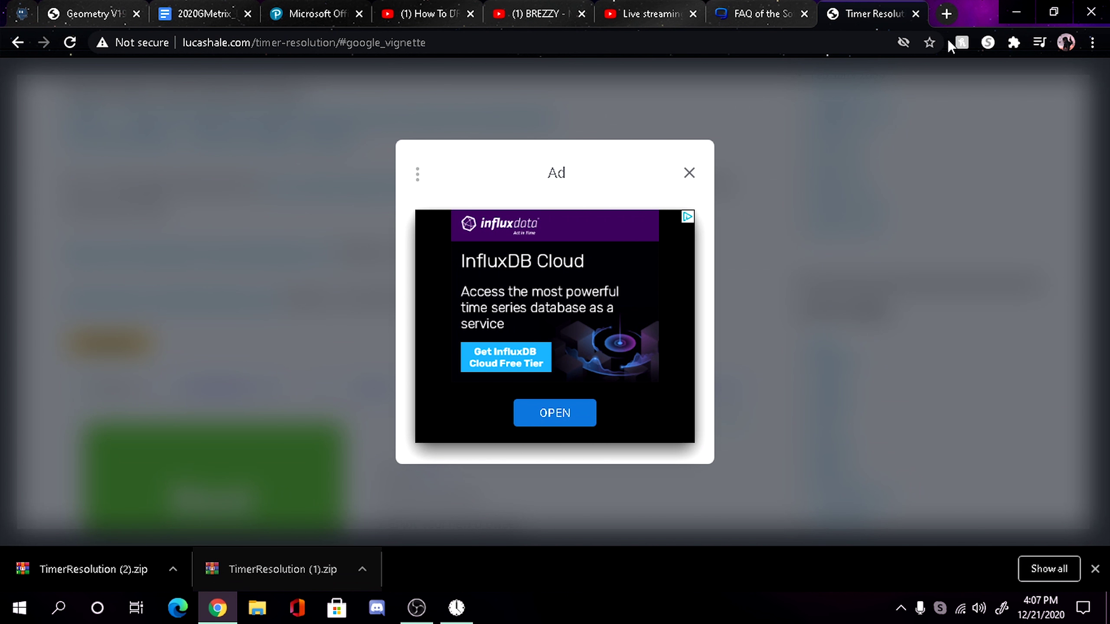
click(915, 13)
click(1016, 12)
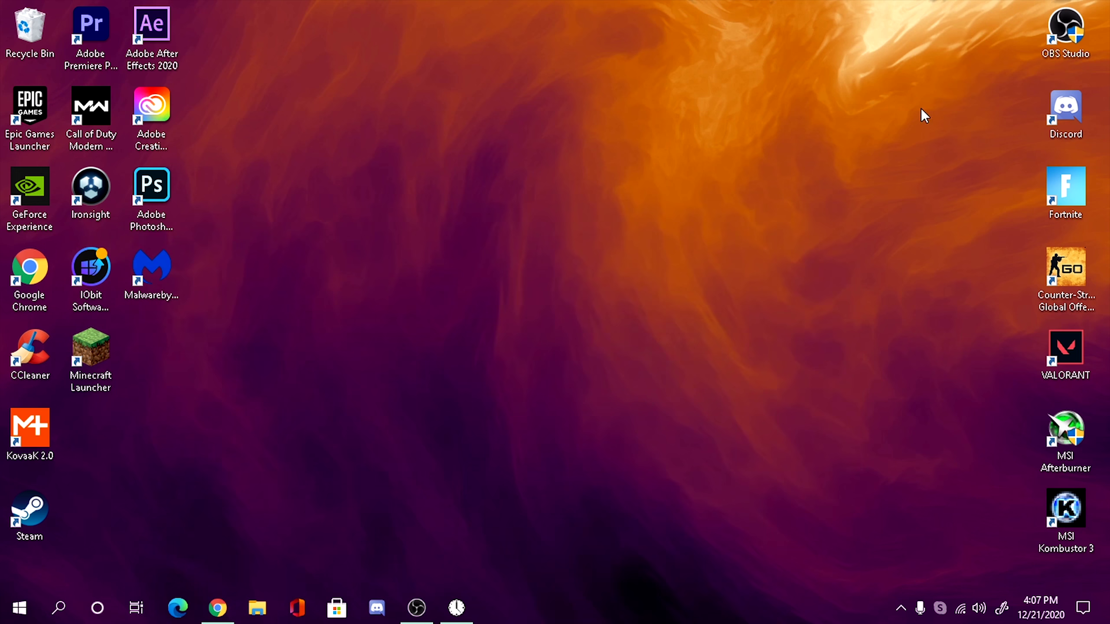
Bring back the Set Timer Resolution window, try the Default option, set the timer to Maximum and minimize the window
click(456, 608)
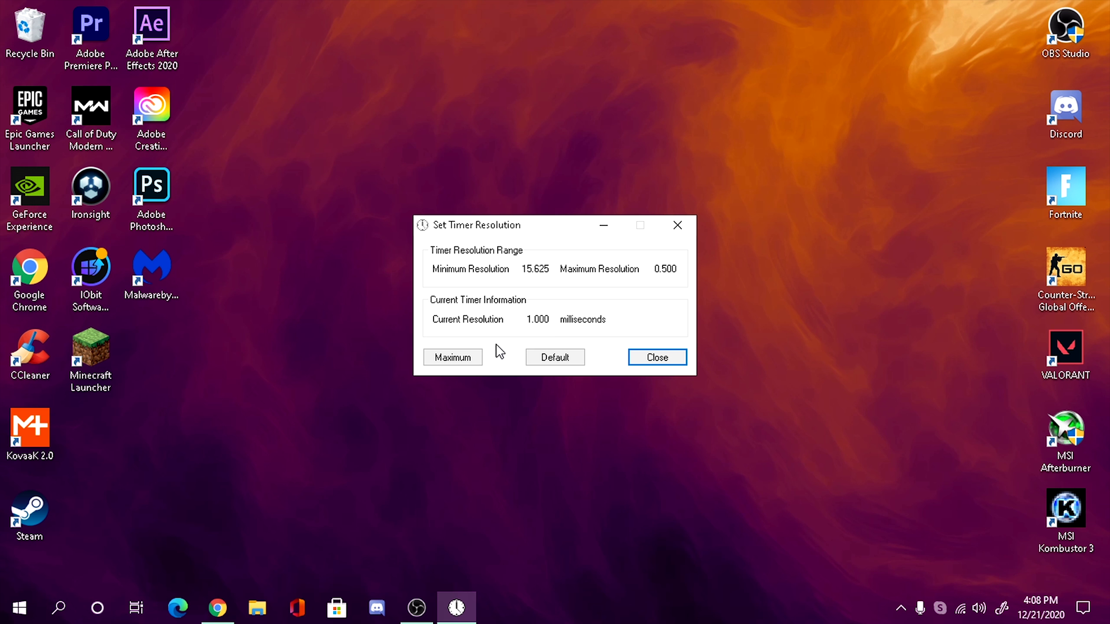
click(598, 231)
click(456, 608)
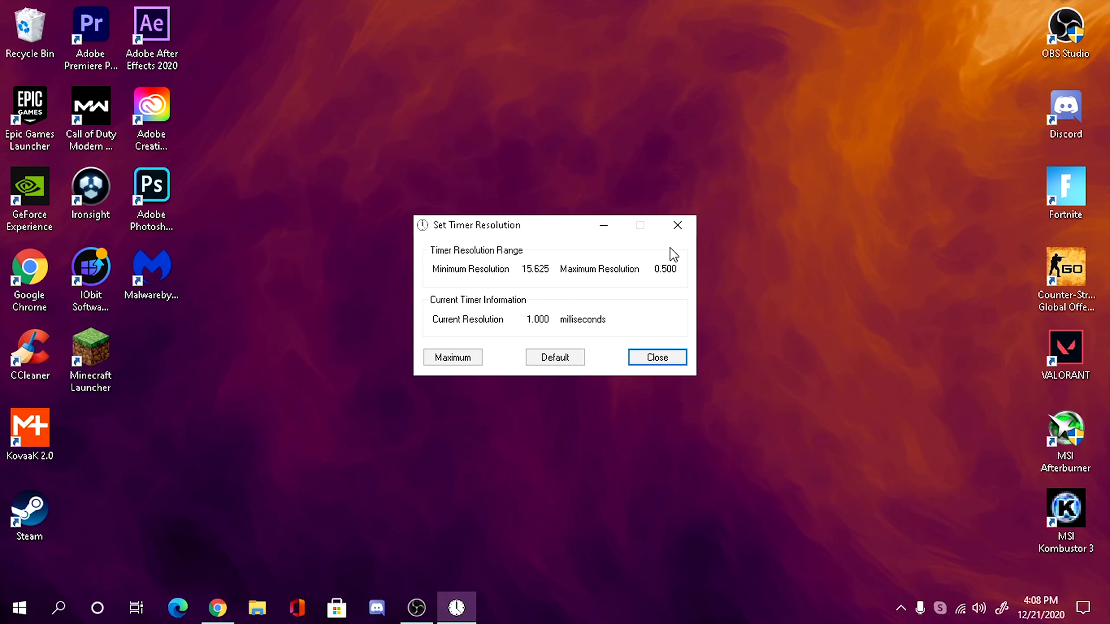
click(476, 358)
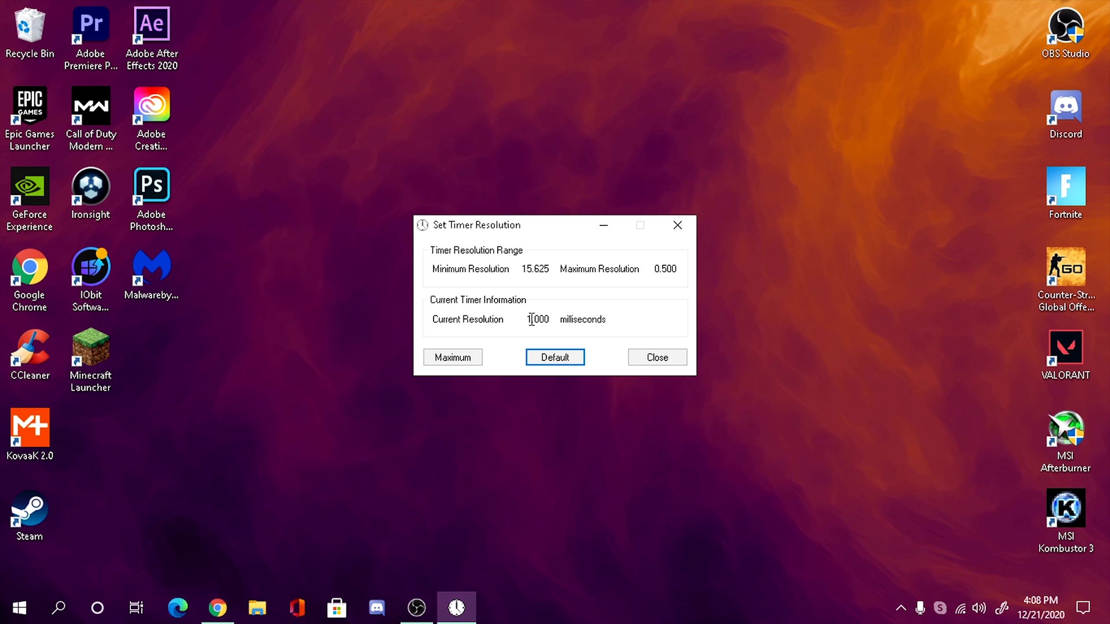
click(462, 359)
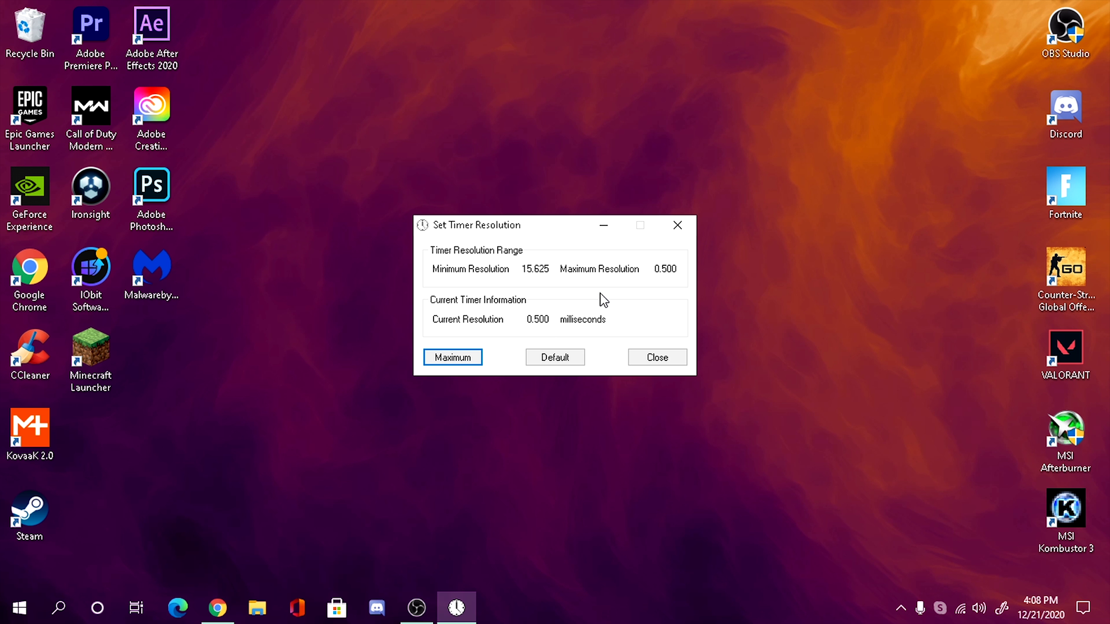
click(557, 356)
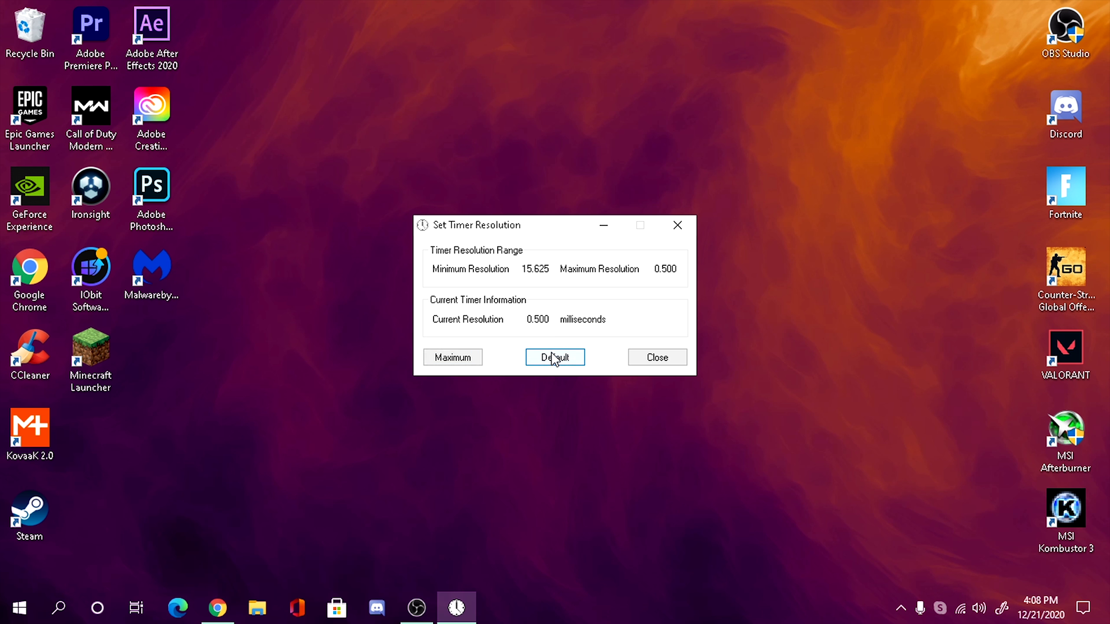
click(464, 359)
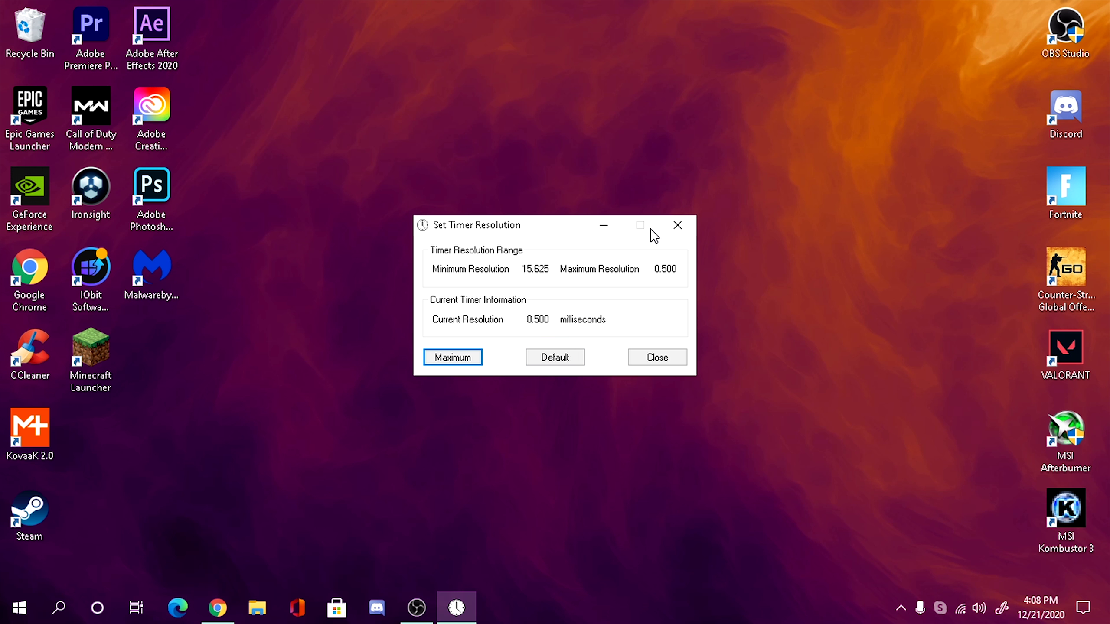
click(603, 225)
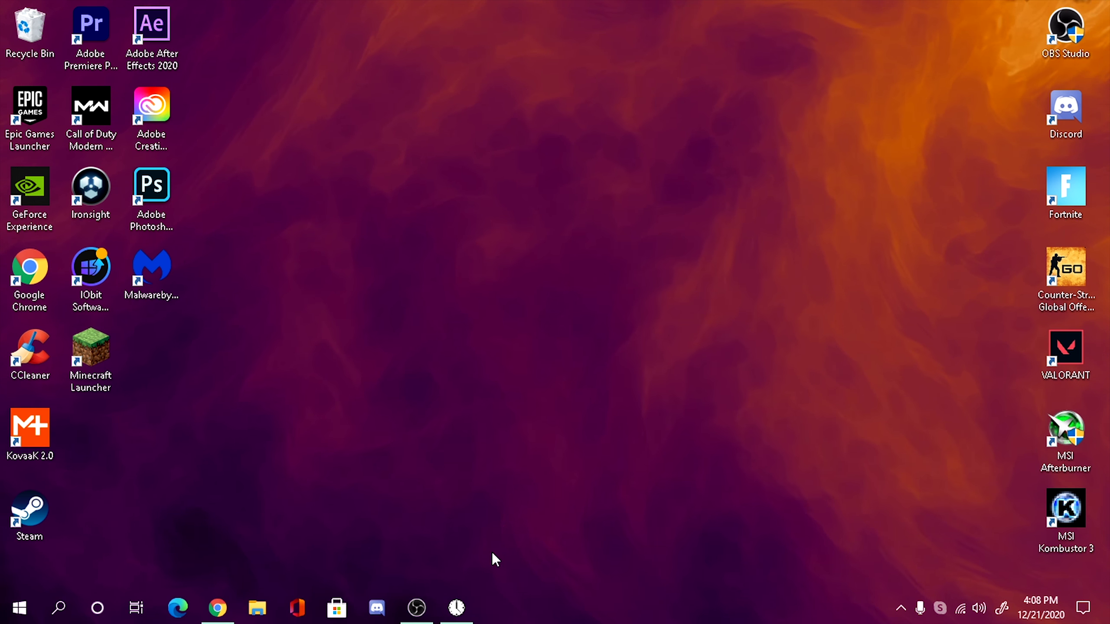
click(465, 616)
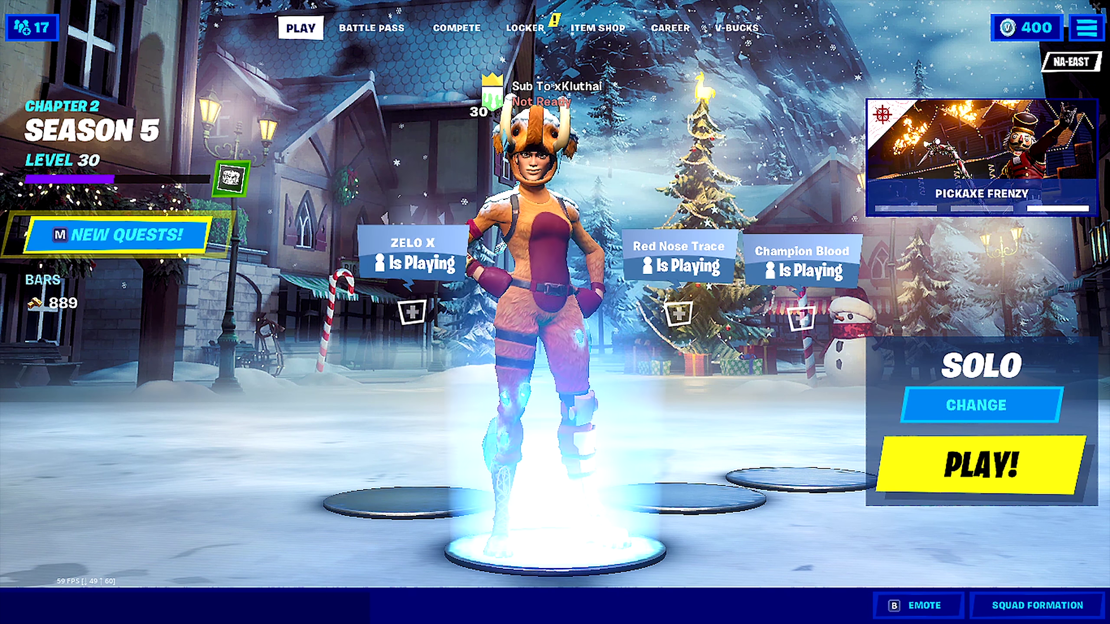
Switch to Fortnite and open its Video settings from the game menu
key(Escape)
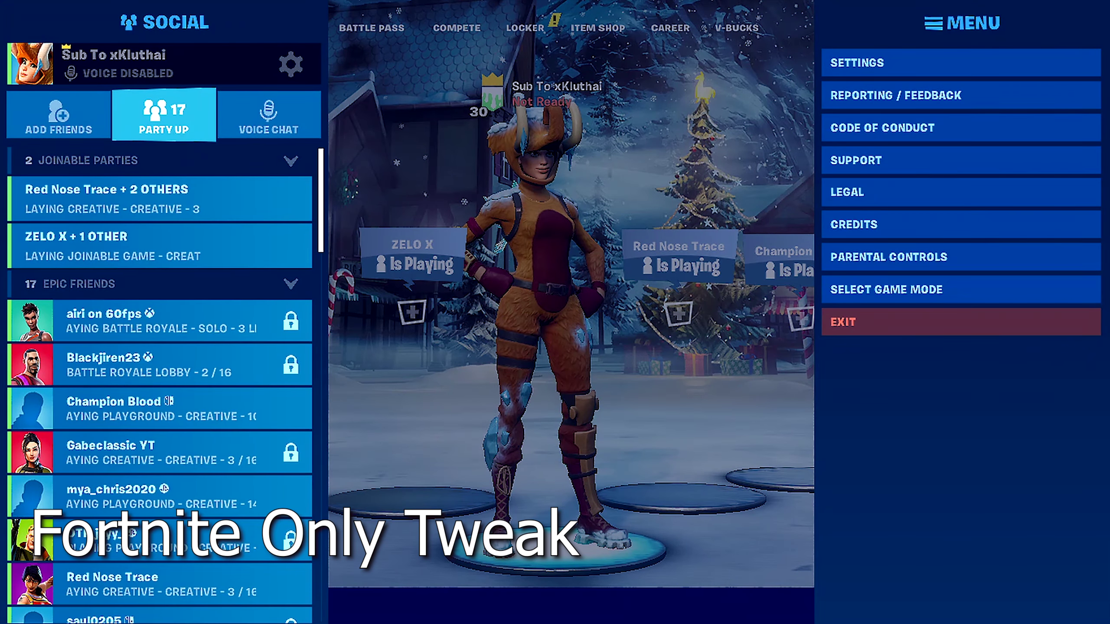
key(Return)
key(Down)
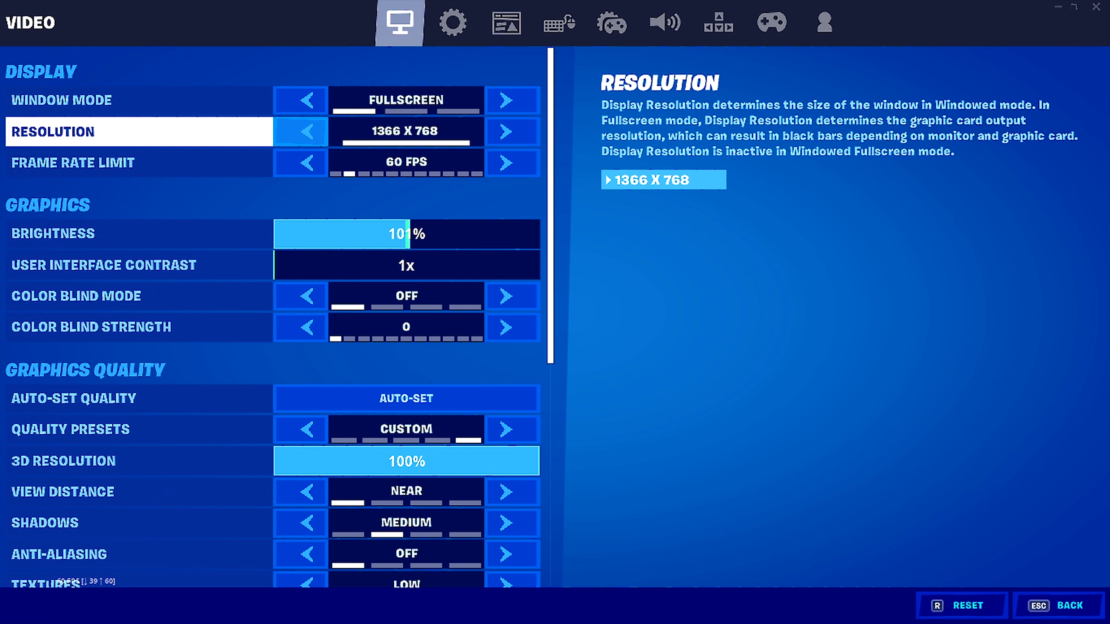
Set the Rendering Mode under Advanced Graphics to DirectX 12 (Beta) and acknowledge the restart notice
key(Down)
key(Down)
key(Down)
key(Down)
key(Down)
key(Down)
key(Down)
key(Down)
key(Down)
key(Down)
key(Down)
key(Down)
key(Down)
key(Down)
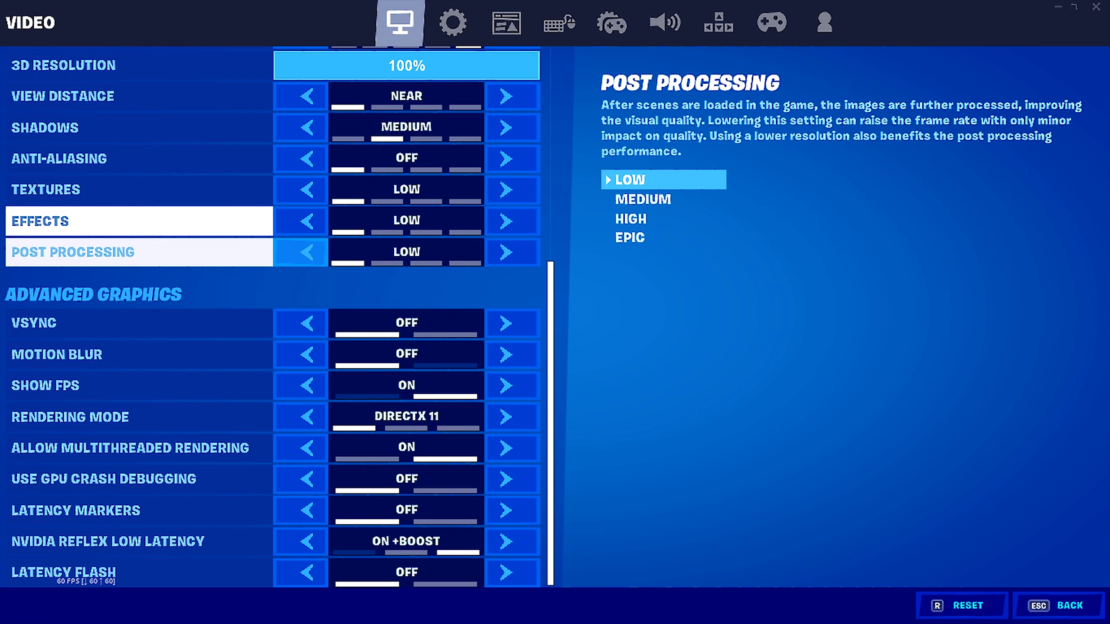
key(Down)
key(Down)
key(Down)
key(Down)
key(Up)
key(Up)
key(Up)
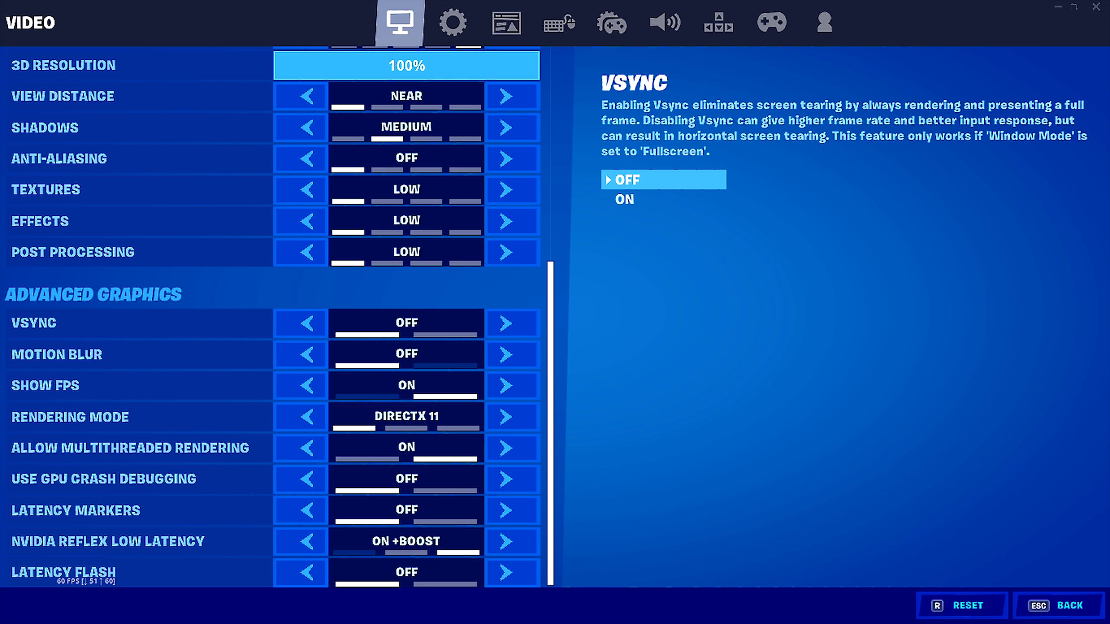
key(Down)
key(Down)
key(Down)
key(Down)
key(Up)
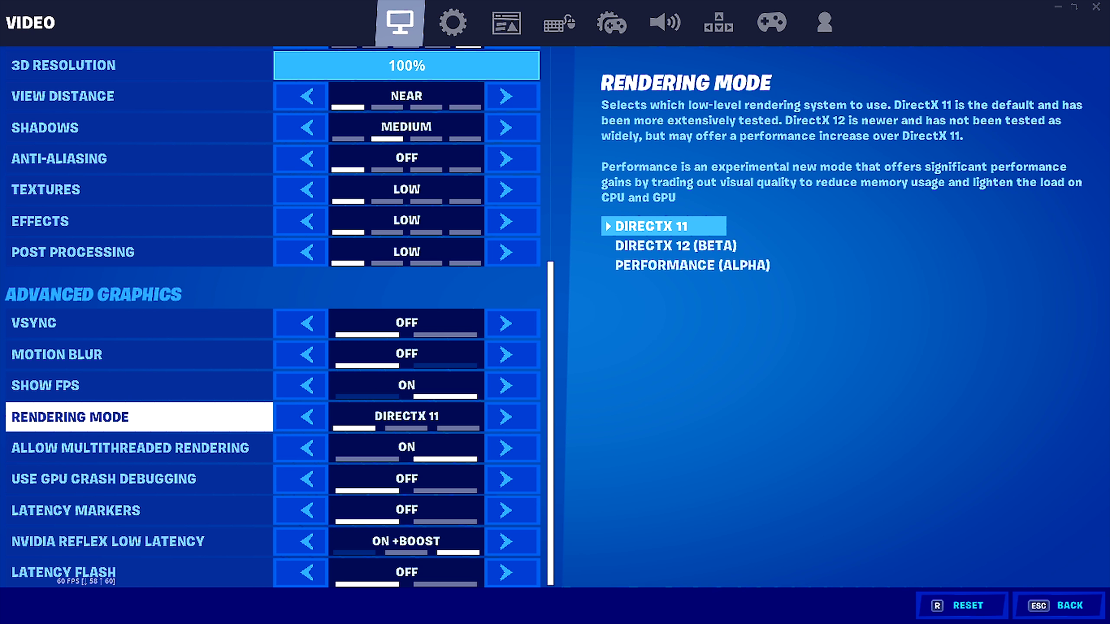
key(Left)
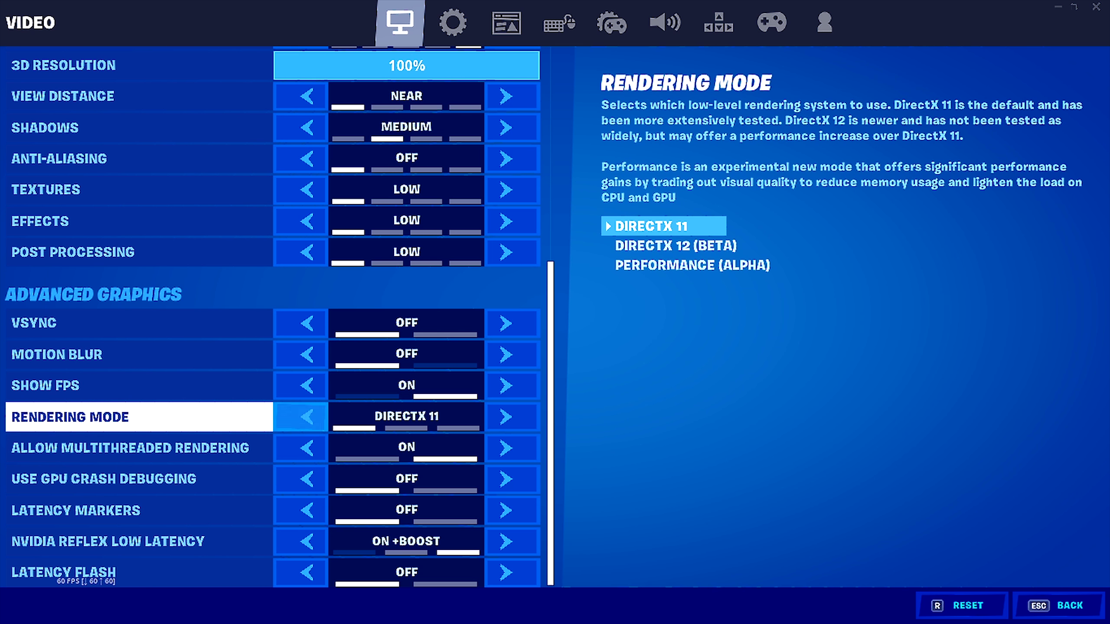
key(Right)
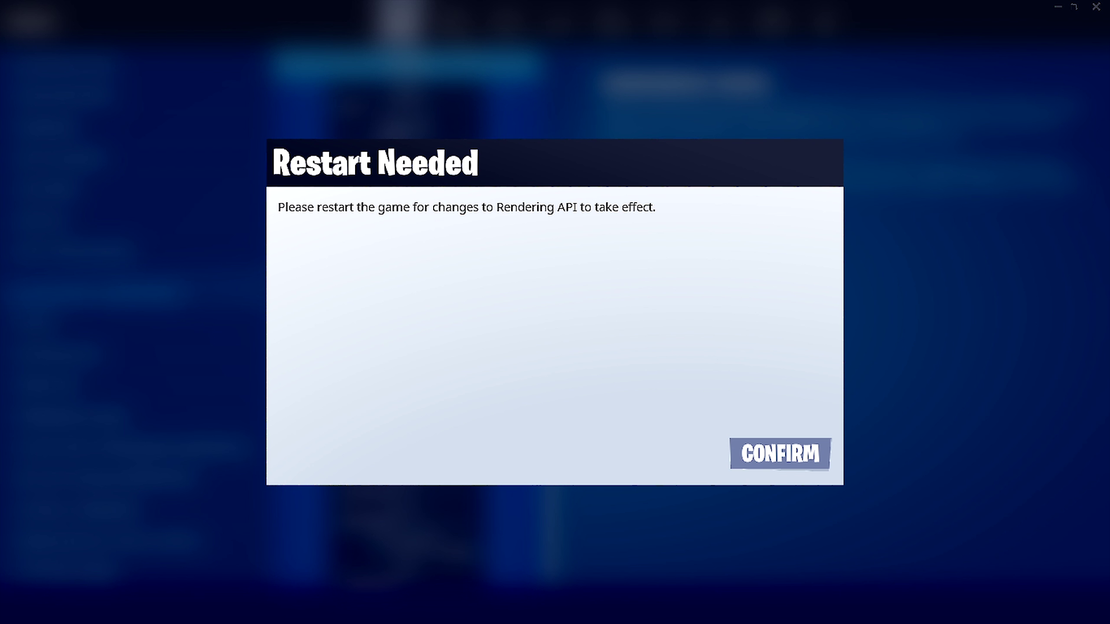
key(Return)
key(Return)
key(Right)
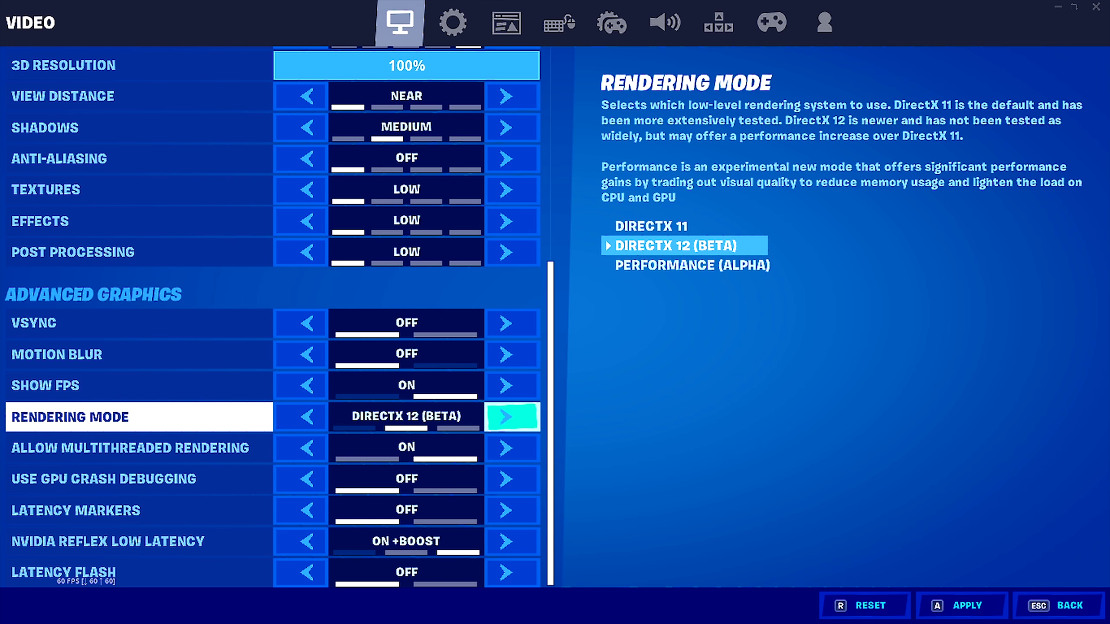
Cycle the Rendering Mode onward from DirectX 12 (Beta) and acknowledge each restart notice
key(Return)
key(Right)
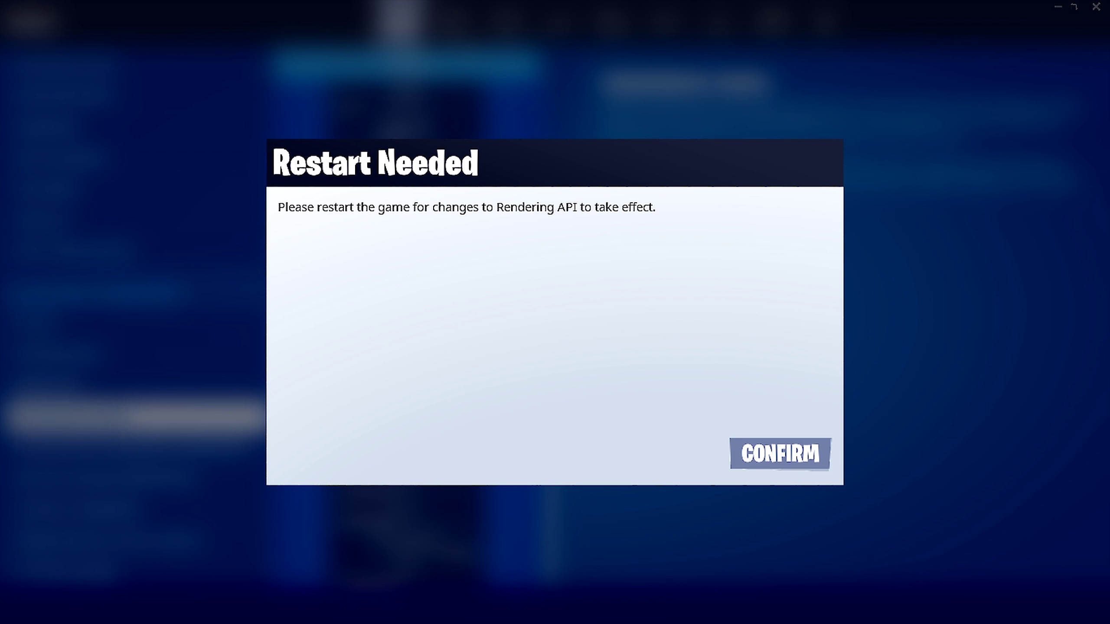
key(Return)
key(Return)
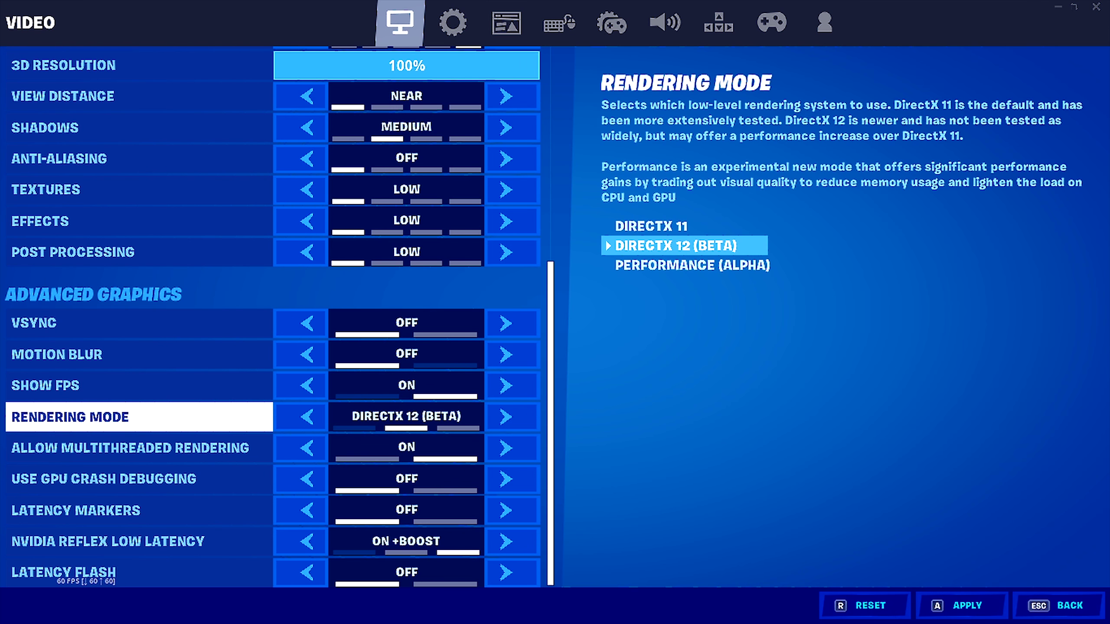
key(Right)
key(Return)
key(Return)
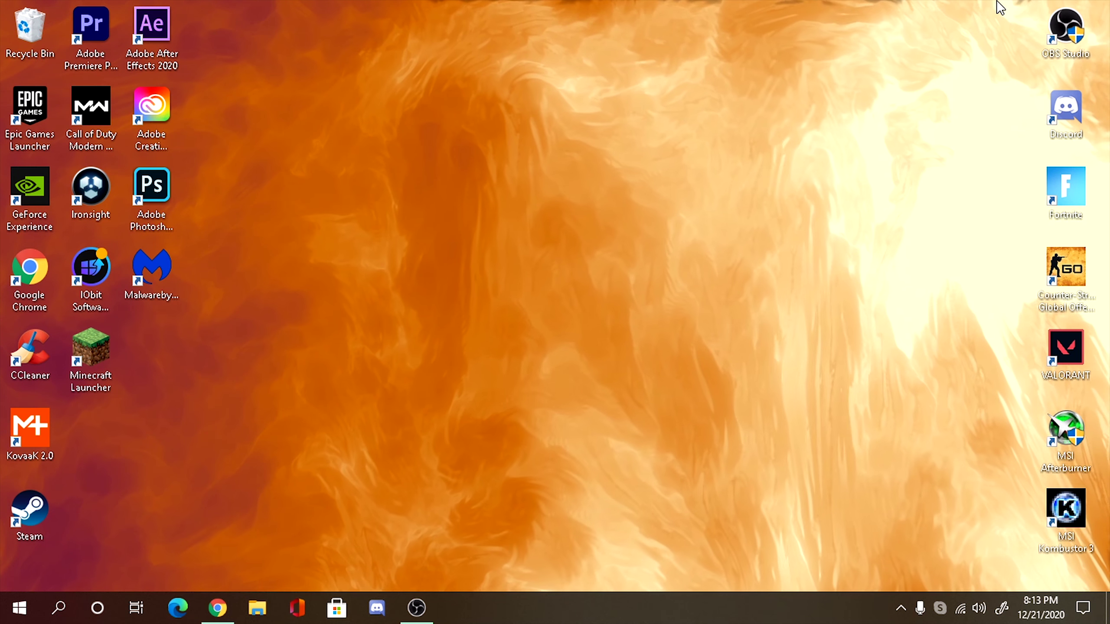
Search Windows for "reg" and open Registry Editor
click(58, 608)
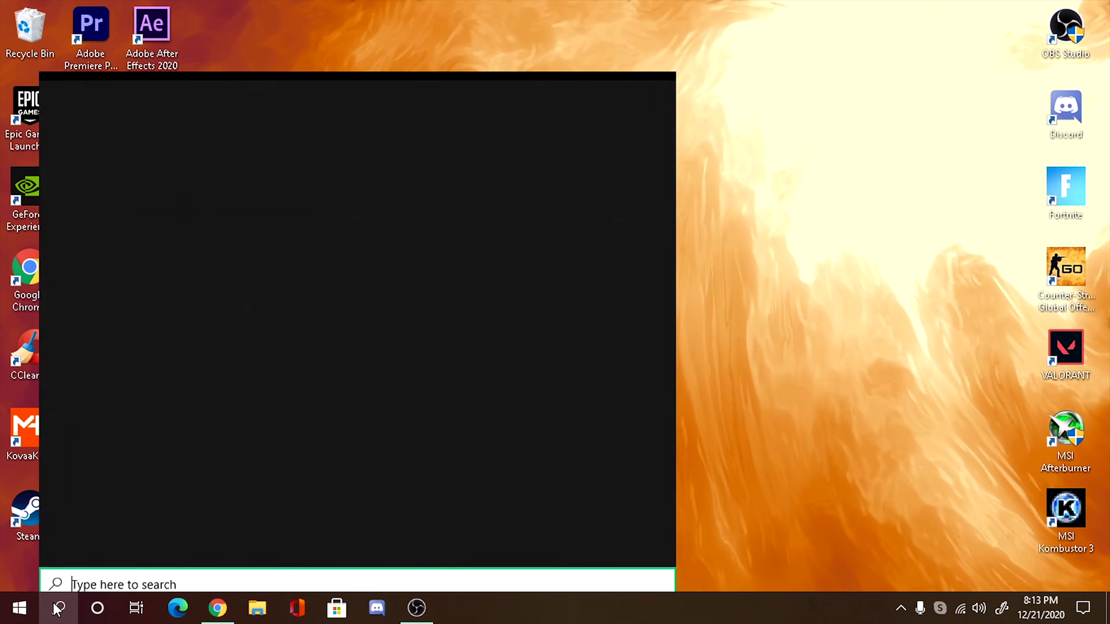
text(re)
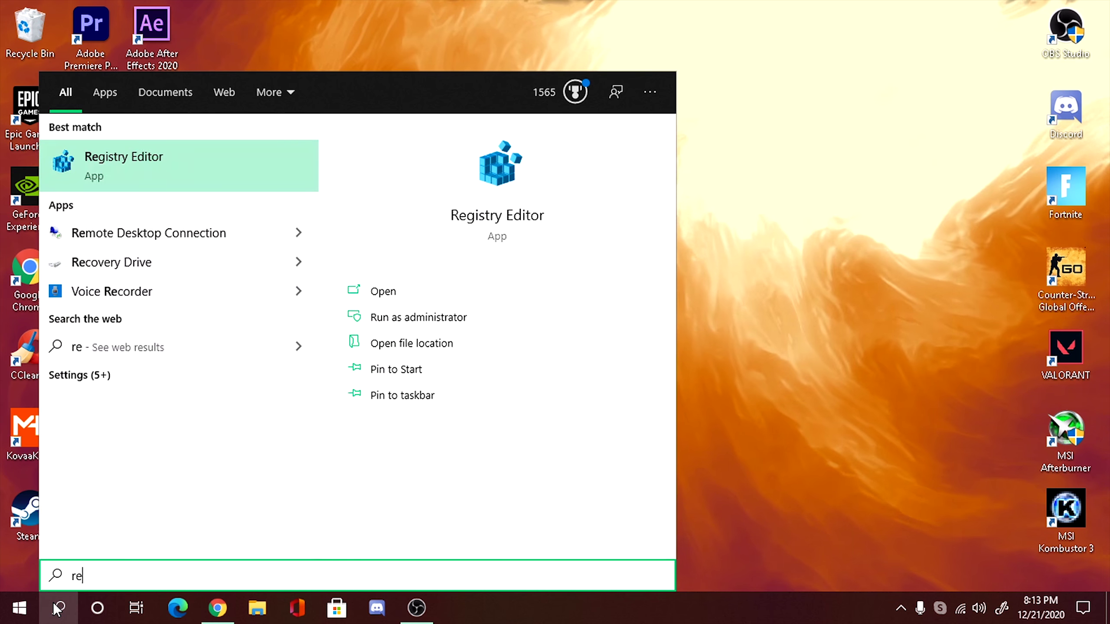
text(g)
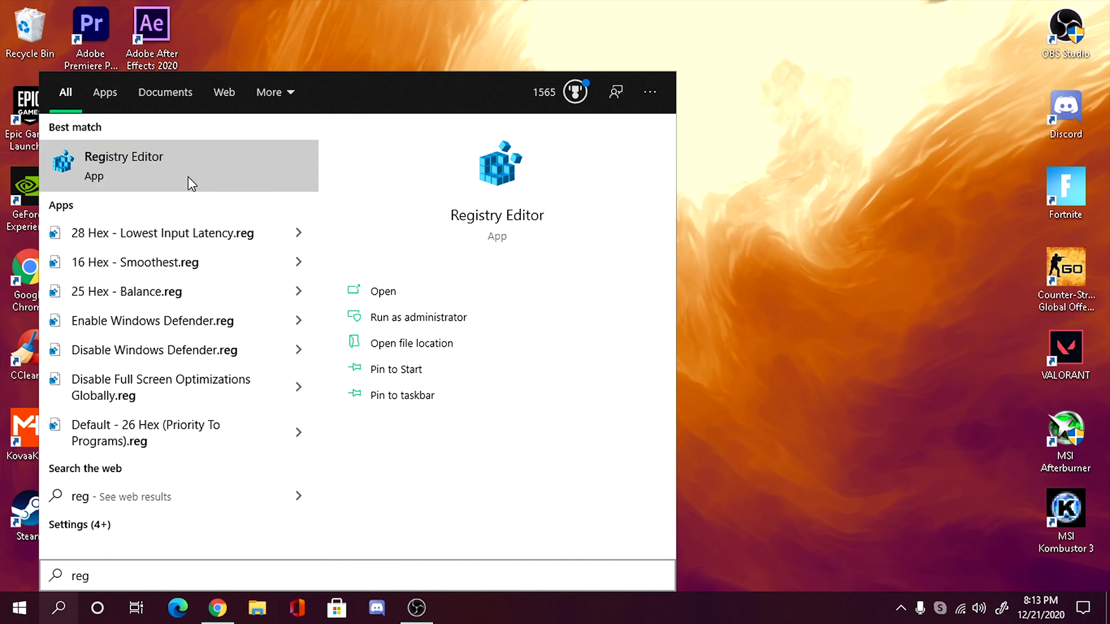
click(191, 182)
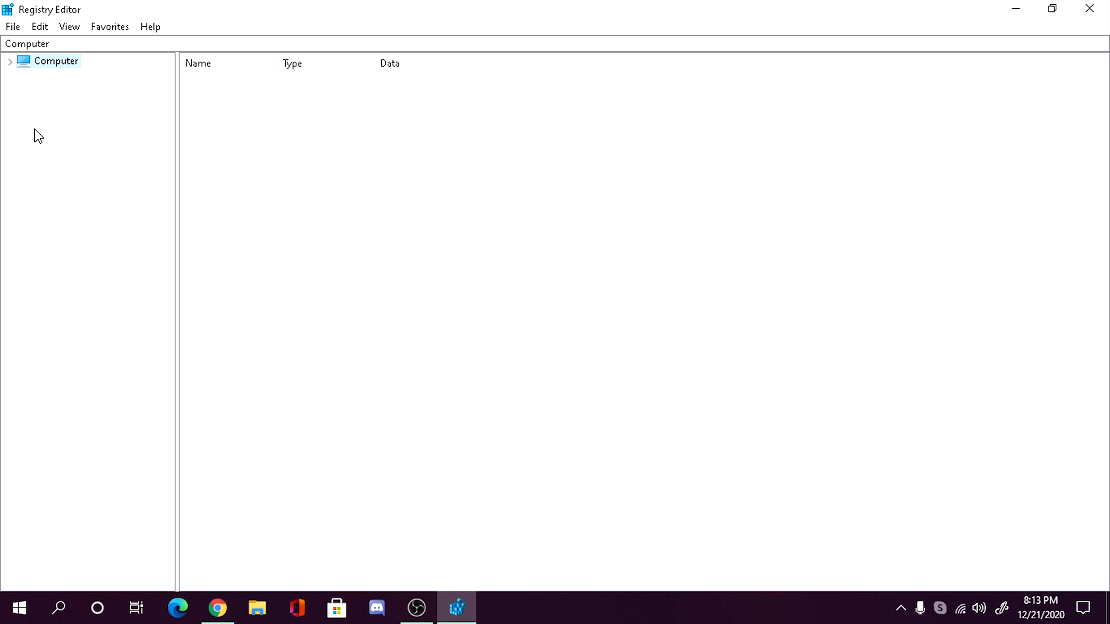
Open the registry key HKEY_LOCAL_MACHINE\SYSTEM\CurrentControlSet\Control\PriorityControl
click(10, 62)
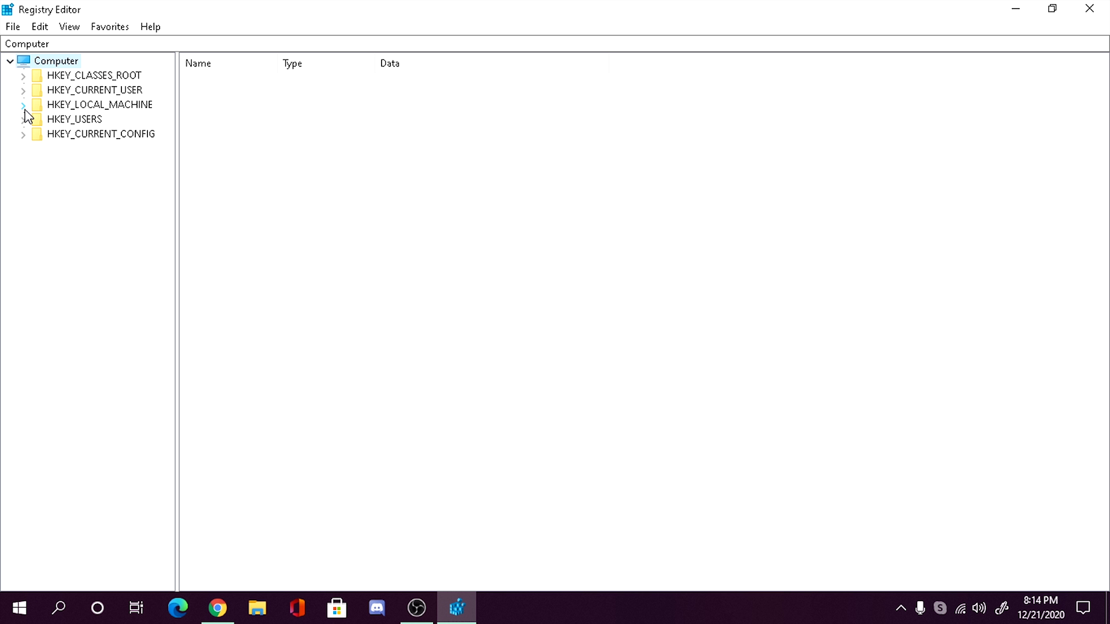
click(74, 105)
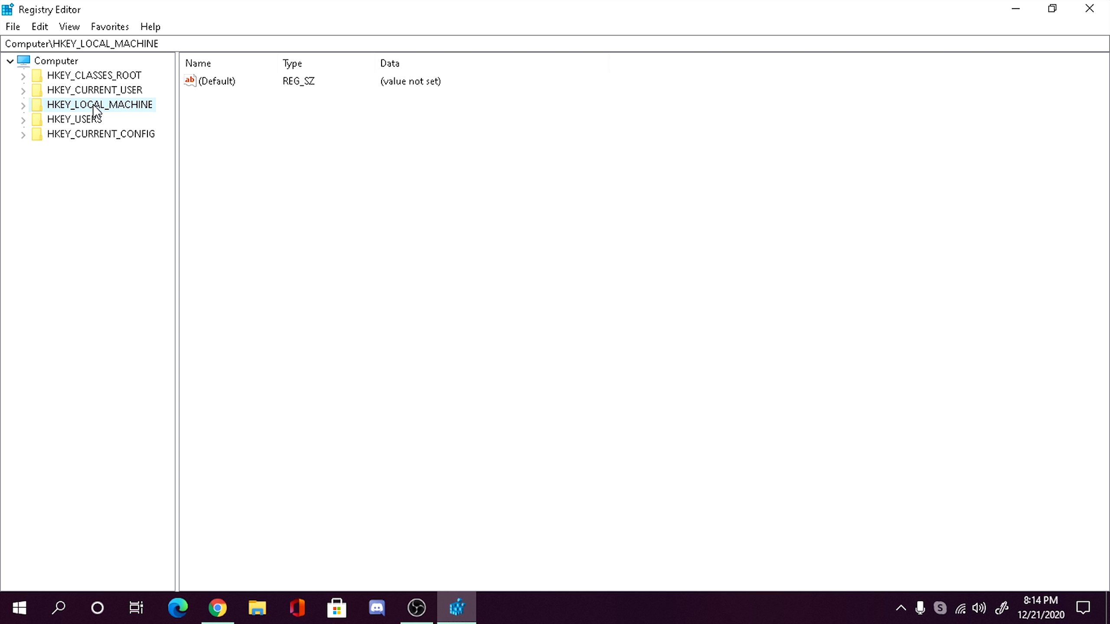
click(24, 105)
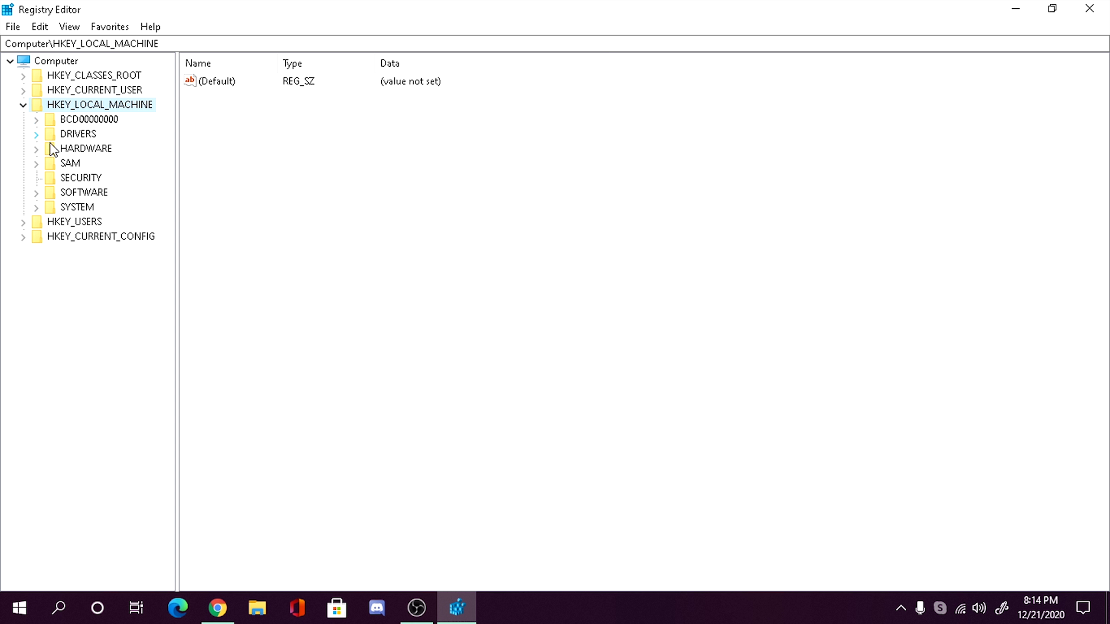
click(37, 209)
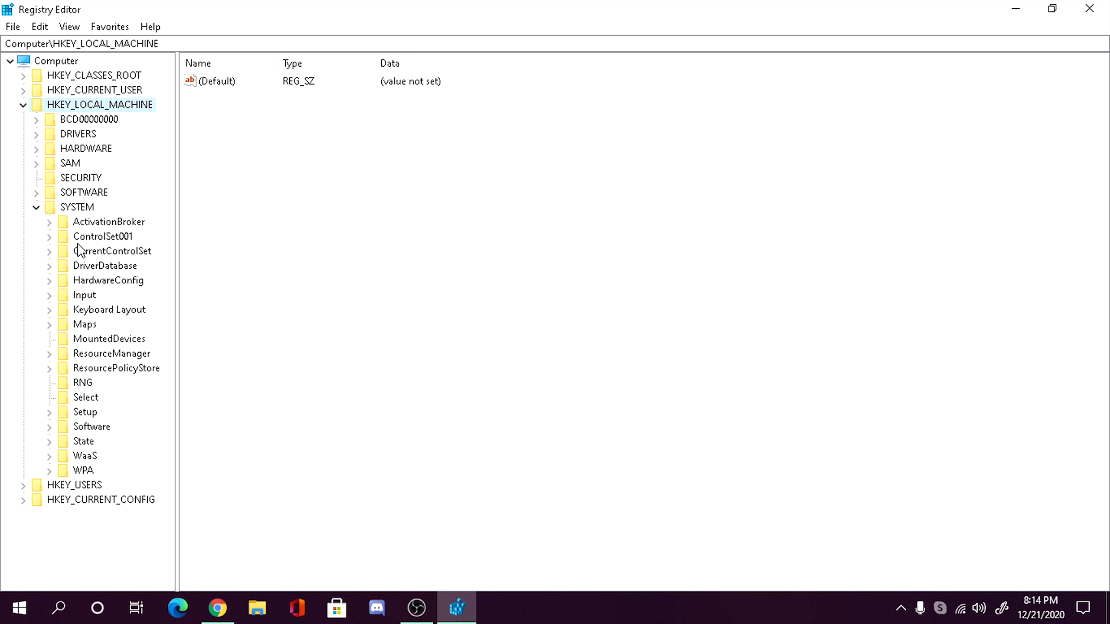
click(49, 252)
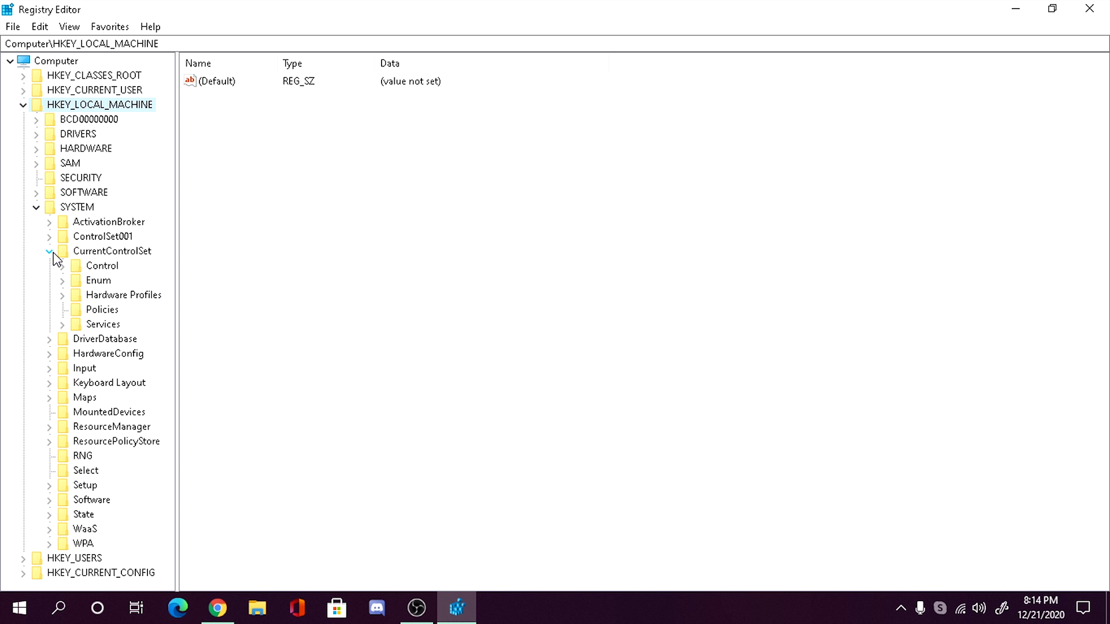
click(63, 267)
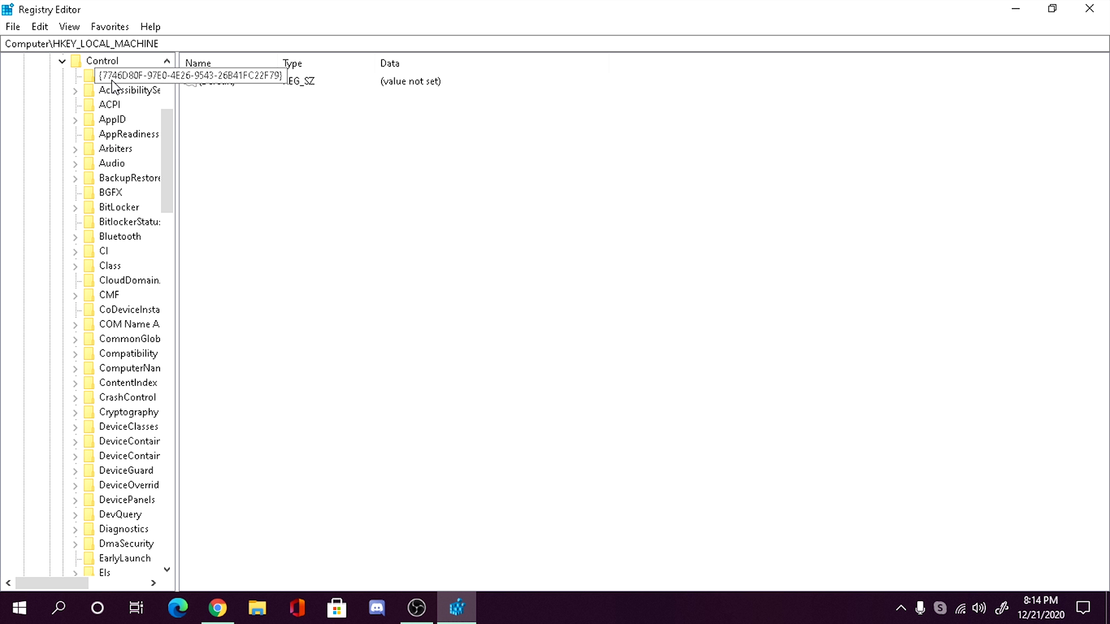
scroll(128, 191, down, 14)
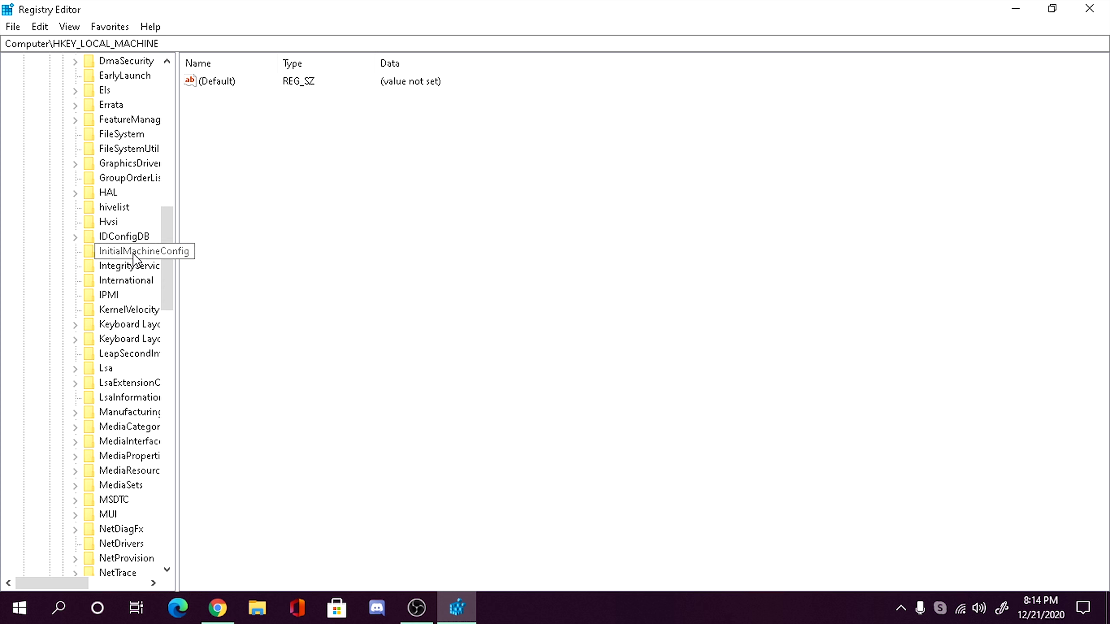
scroll(139, 298, down, 7)
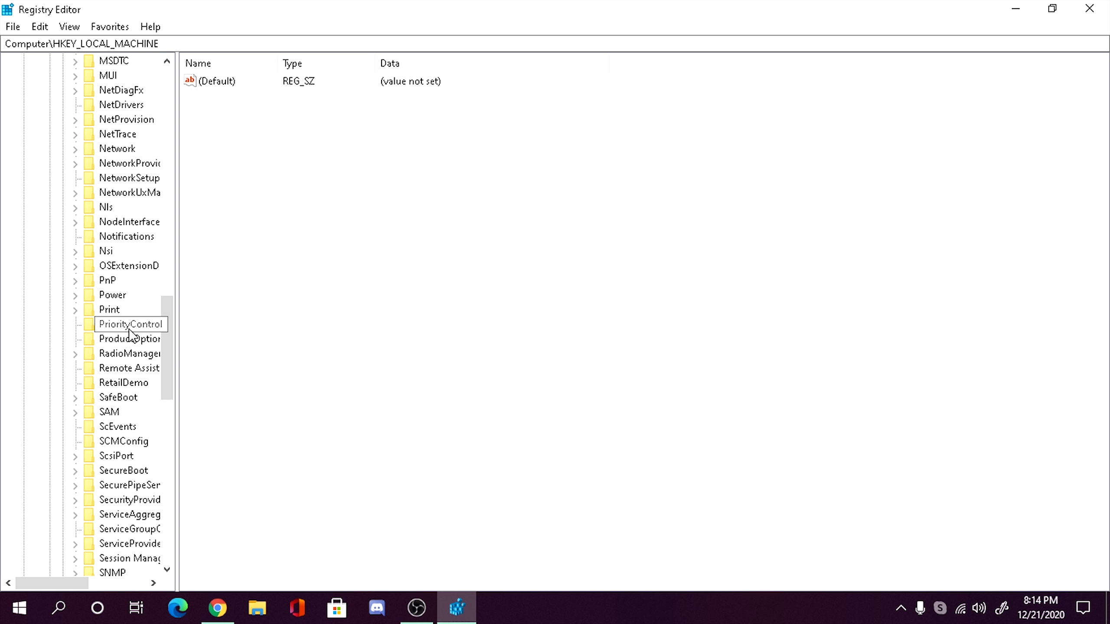
click(119, 325)
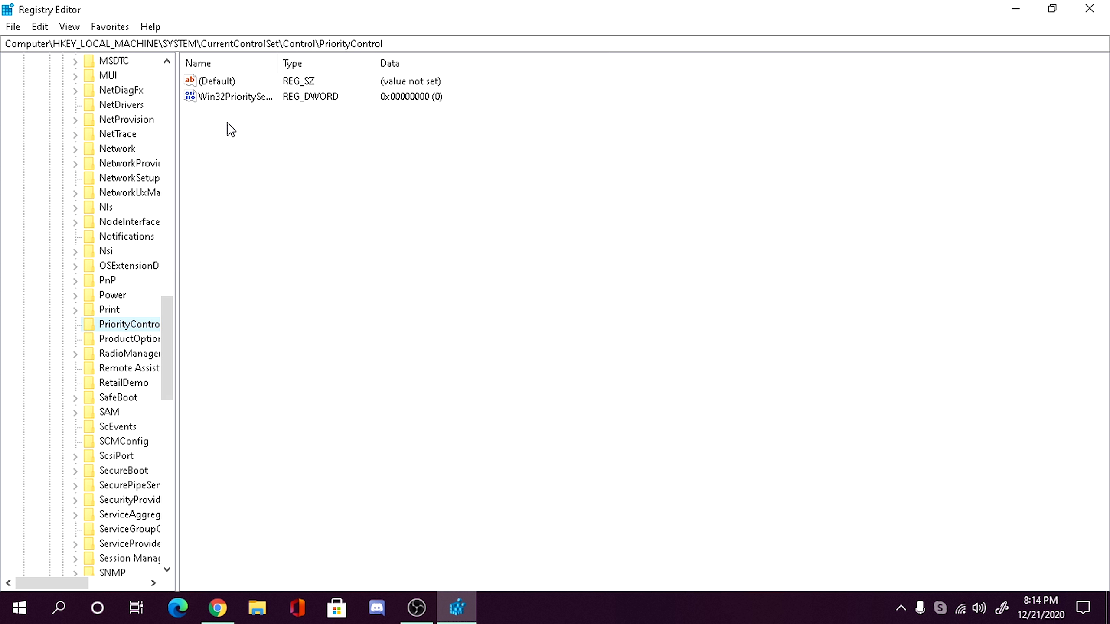
Edit the Win32PrioritySeparation value, try 28 and 25 as its data, and save it as hexadecimal 16
click(230, 94)
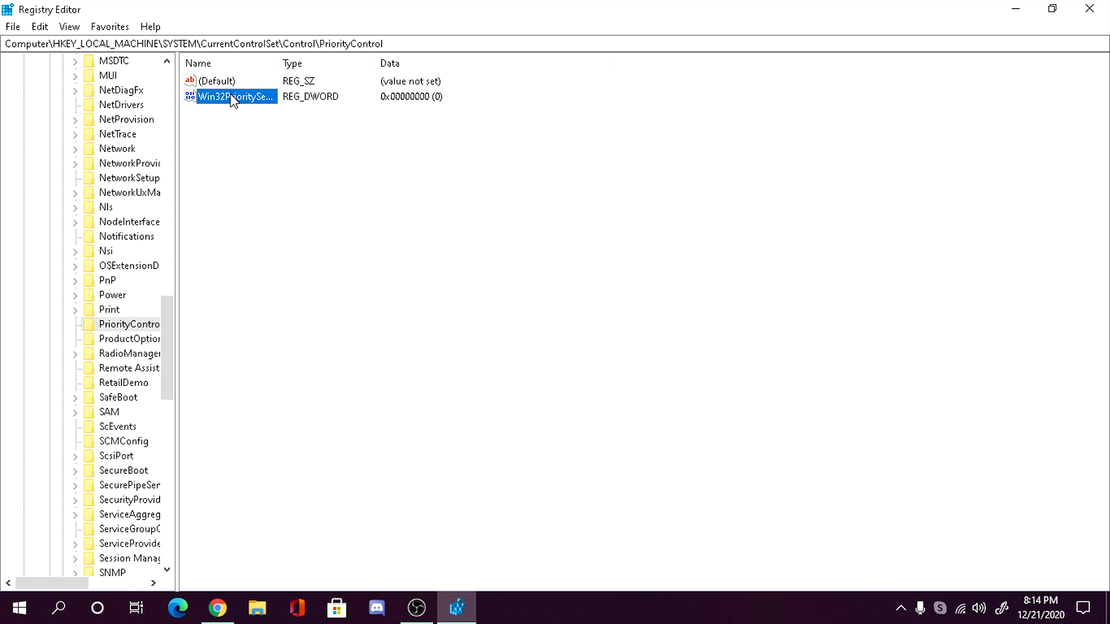
double_click(262, 101)
click(99, 166)
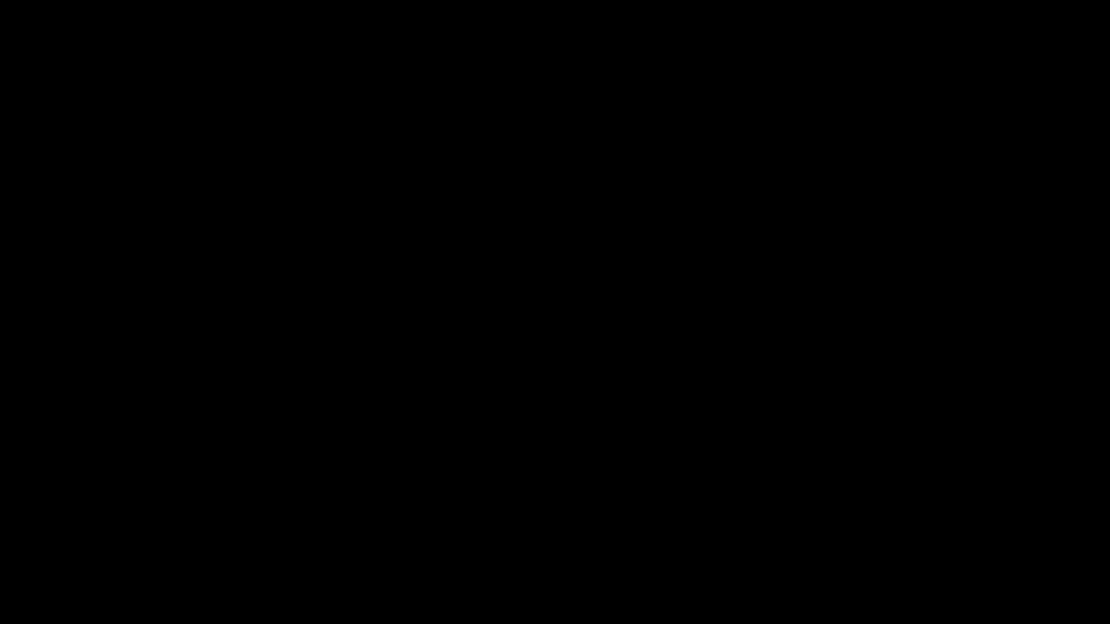
text(28)
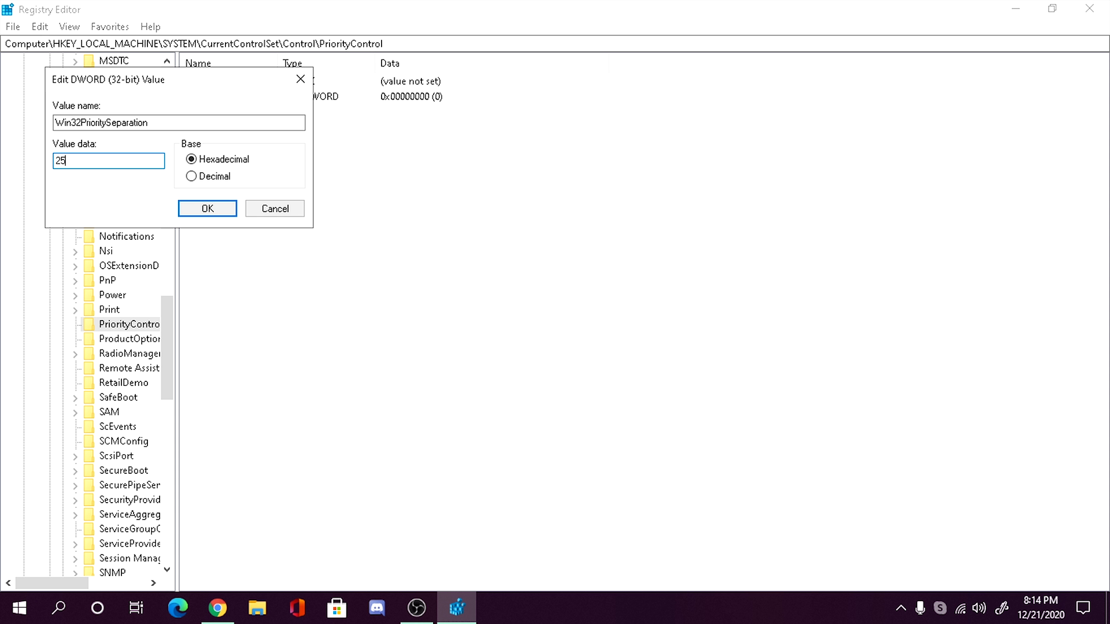
key(BackSpace)
text(16)
key(BackSpace)
key(BackSpace)
key(BackSpace)
text(16)
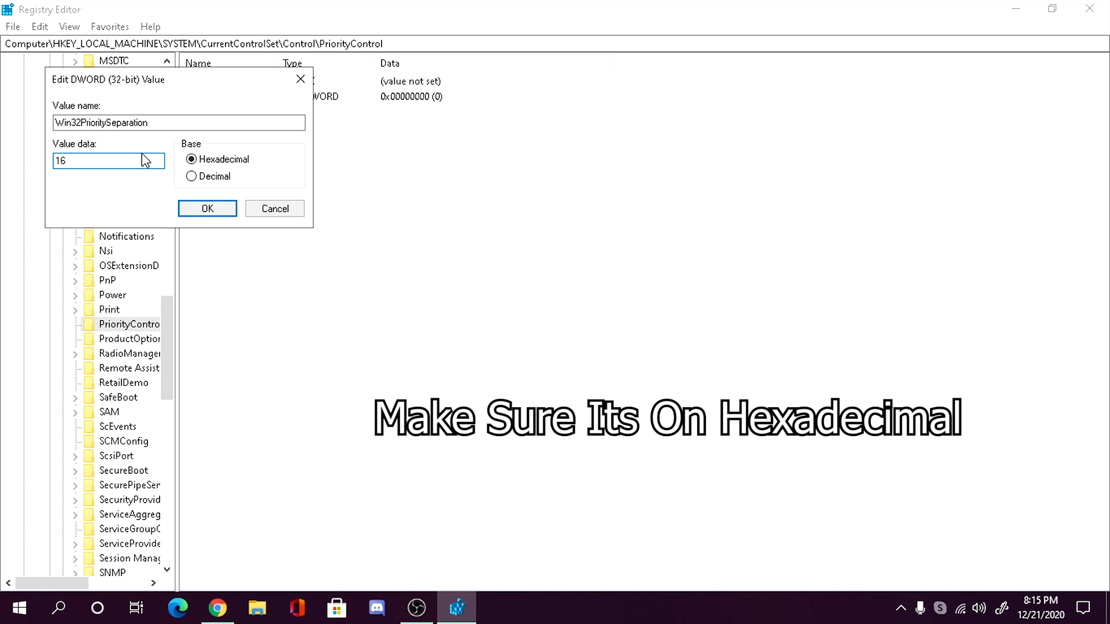
click(210, 210)
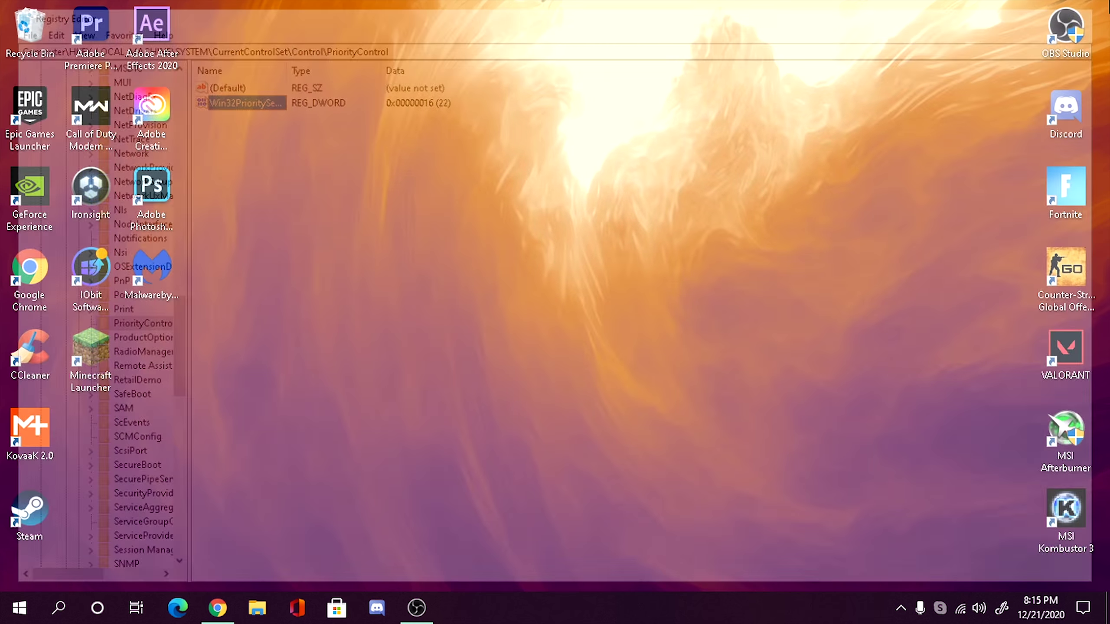